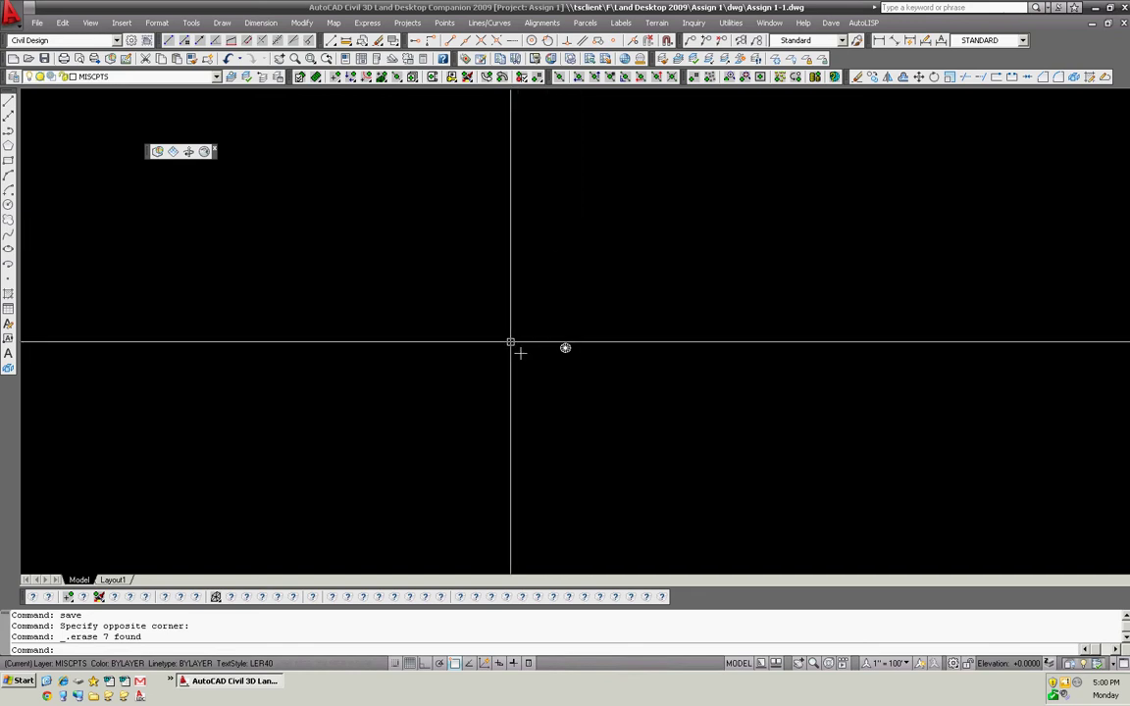
Draw a self-crossing chain of twelve connected line segments around the existing point symbol, about 76 units wide overall
click(191, 484)
click(356, 365)
text(l)
key(Return)
click(340, 353)
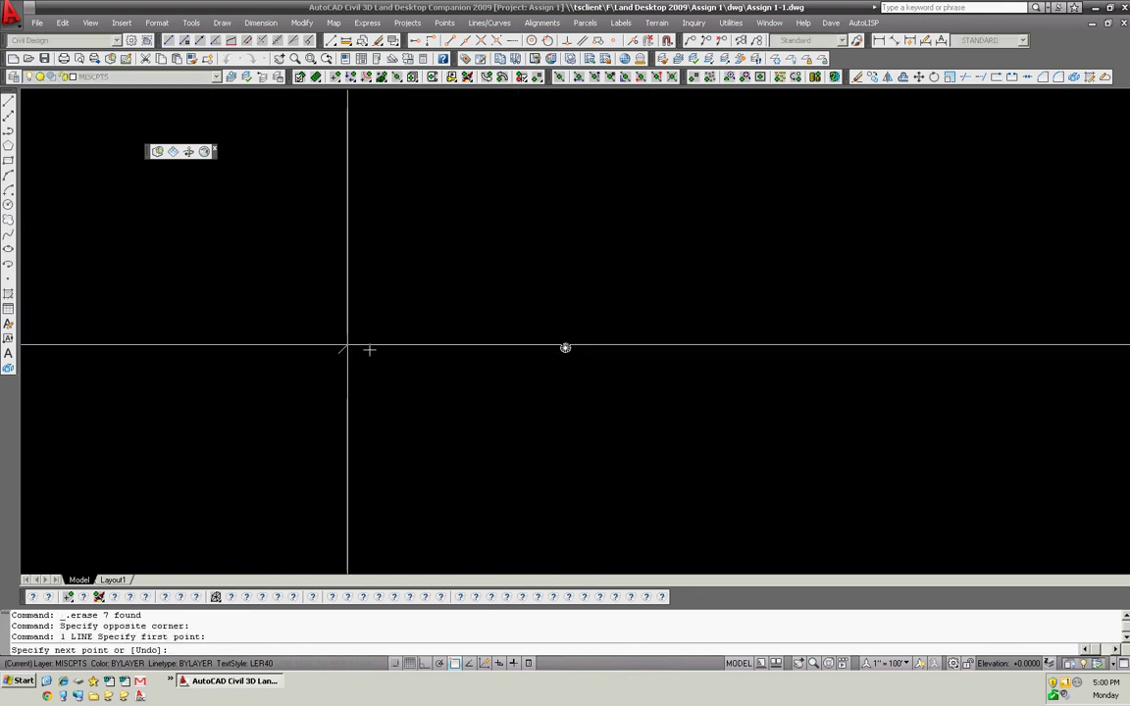
click(729, 221)
click(840, 360)
click(714, 396)
click(562, 286)
click(525, 238)
click(348, 236)
click(339, 352)
click(522, 483)
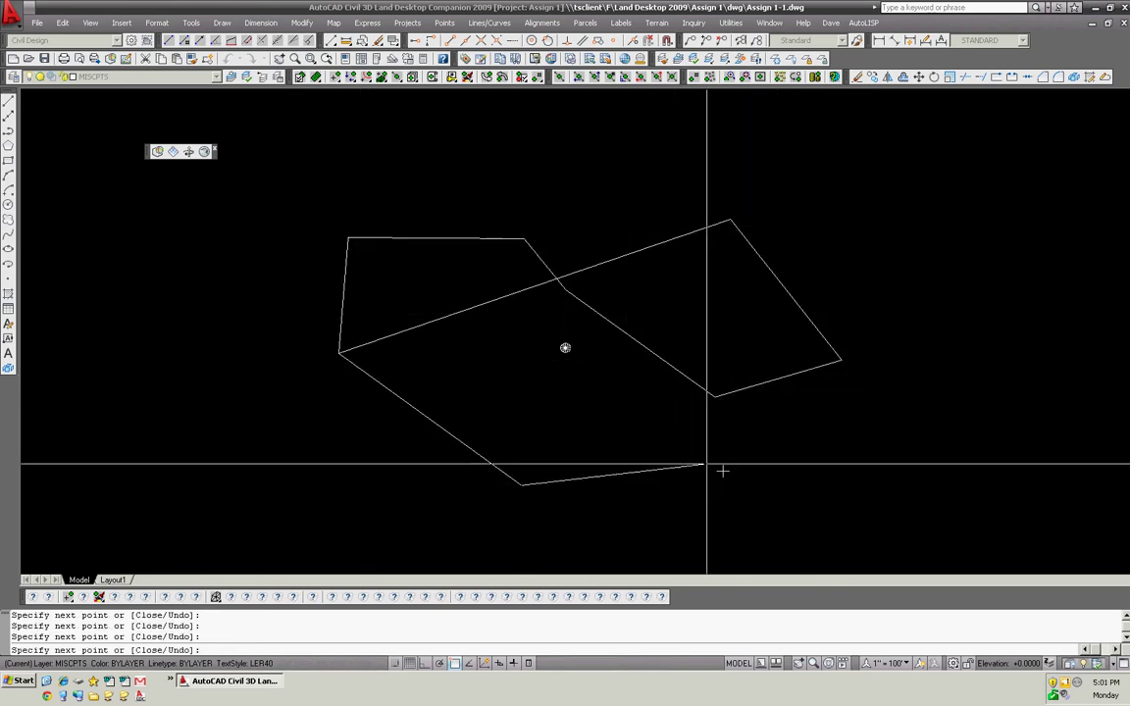
click(743, 432)
click(685, 266)
click(603, 233)
click(639, 147)
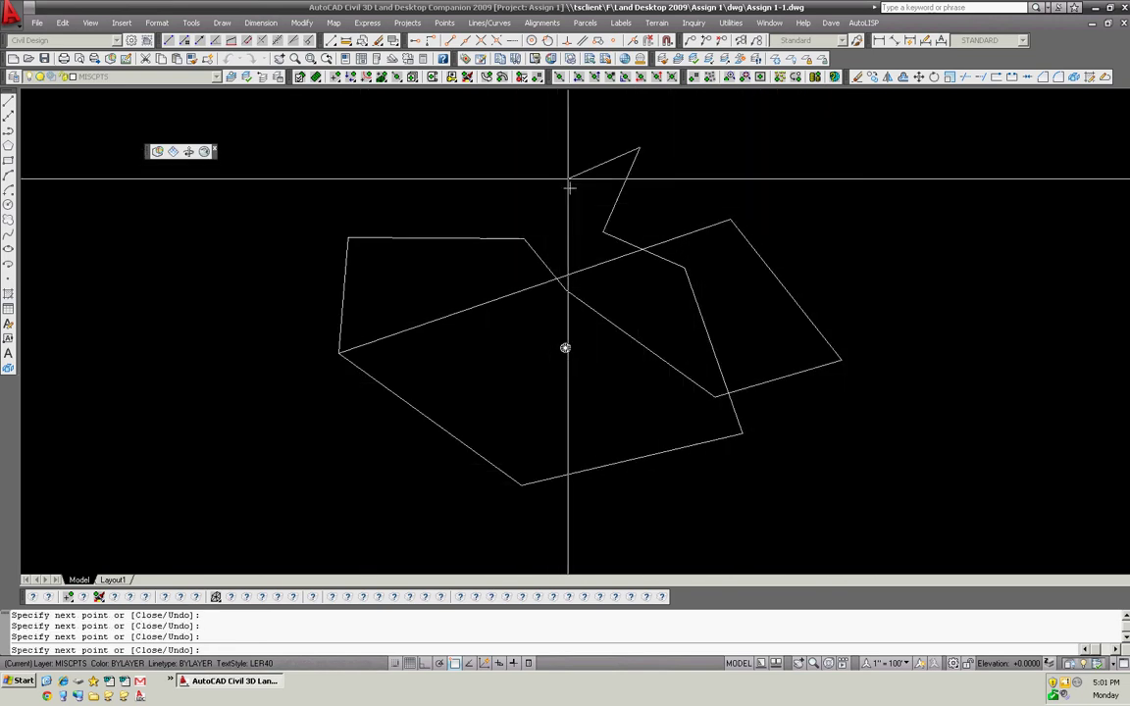
key(Escape)
Measure the overall width of the linework from its leftmost vertex to just beyond its rightmost vertex
scroll(393, 309, down, 6)
scroll(431, 314, up, 2)
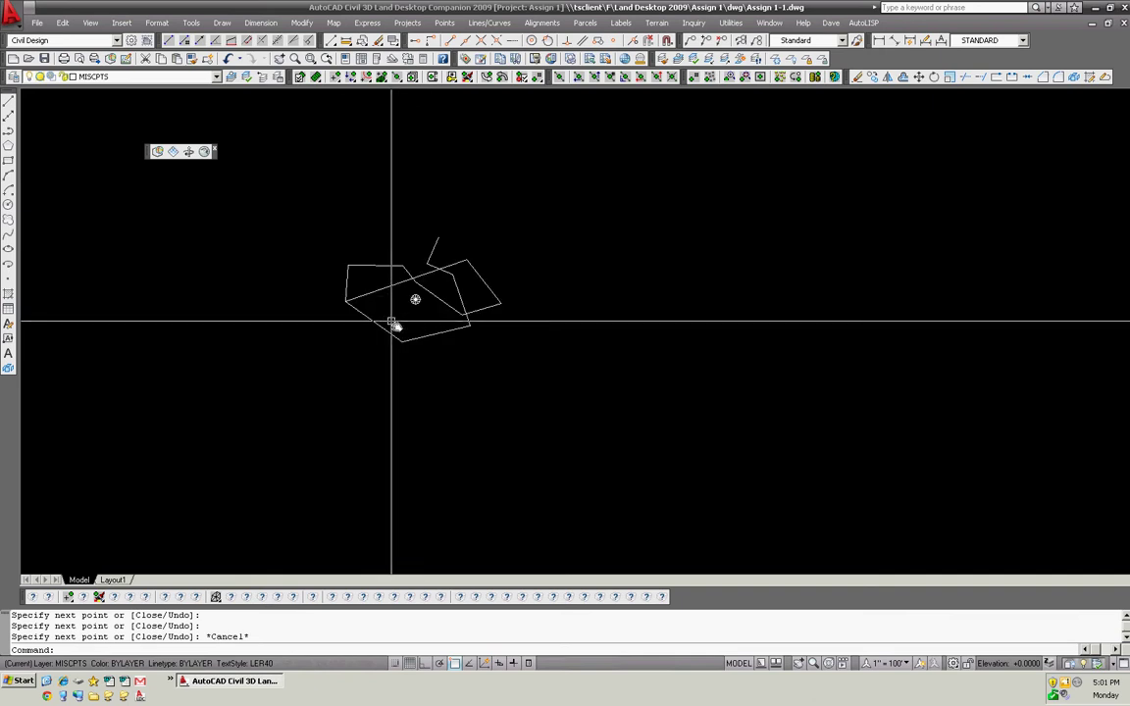
middle_drag(392, 324, 412, 335)
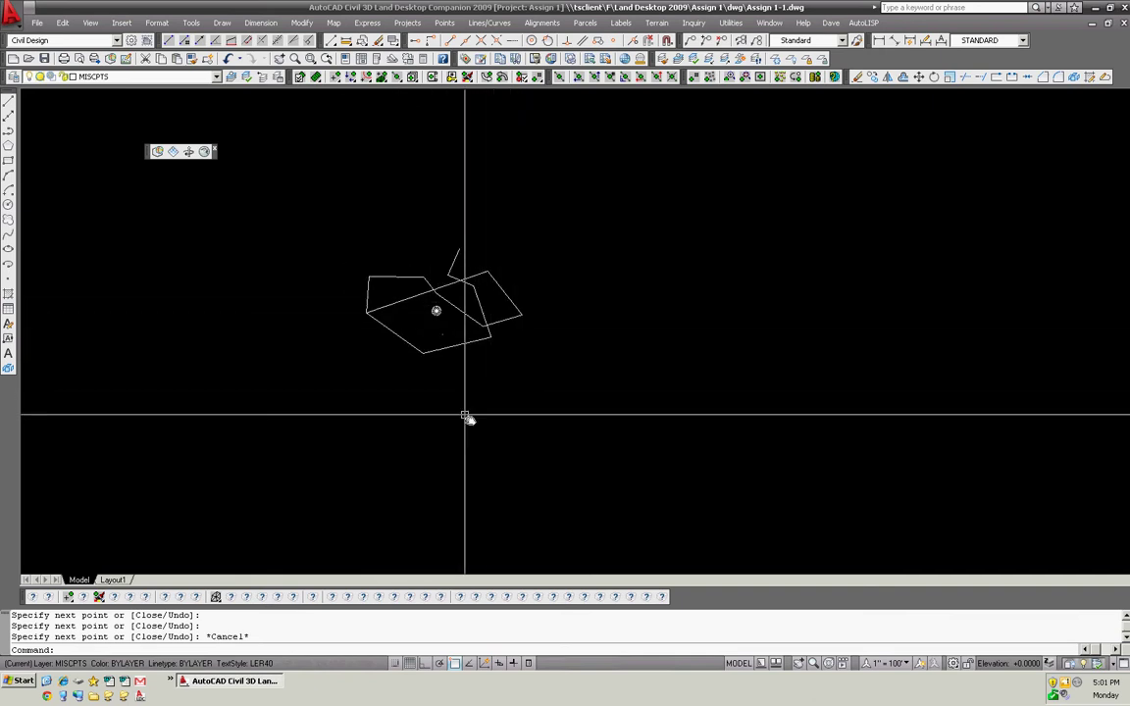
scroll(446, 392, up, 3)
scroll(457, 387, down, 2)
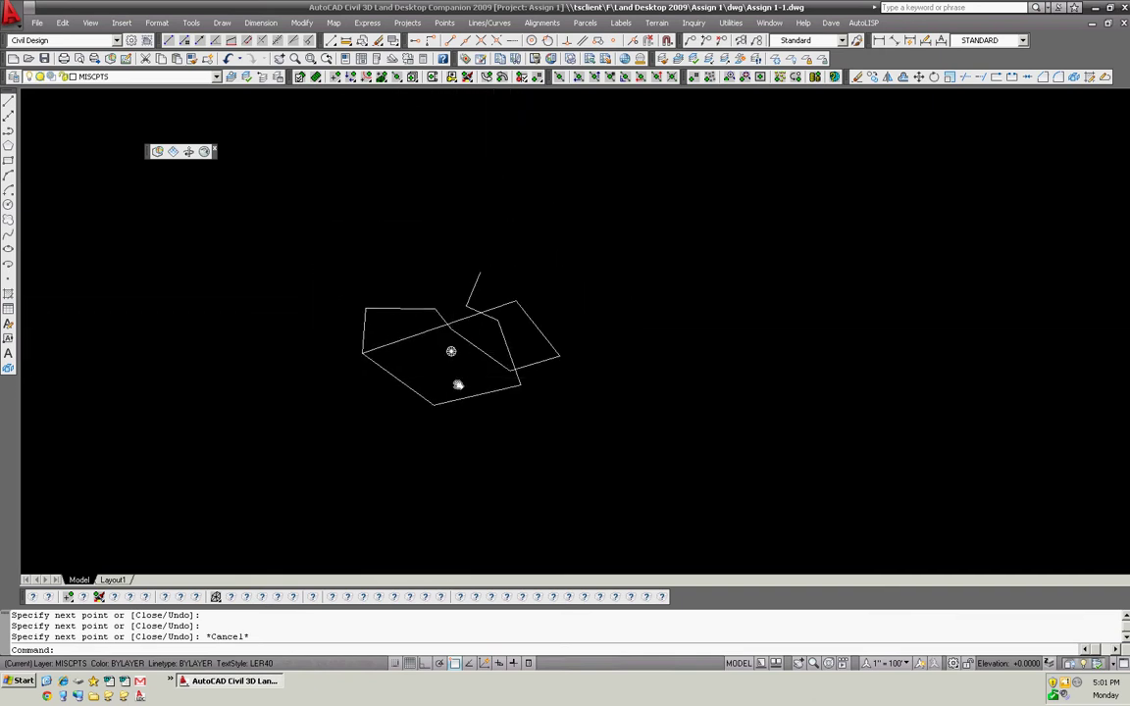
mouse_move(457, 384)
middle_down()
mouse_move(463, 348)
mouse_move(507, 343)
mouse_move(486, 327)
mouse_move(467, 340)
middle_up()
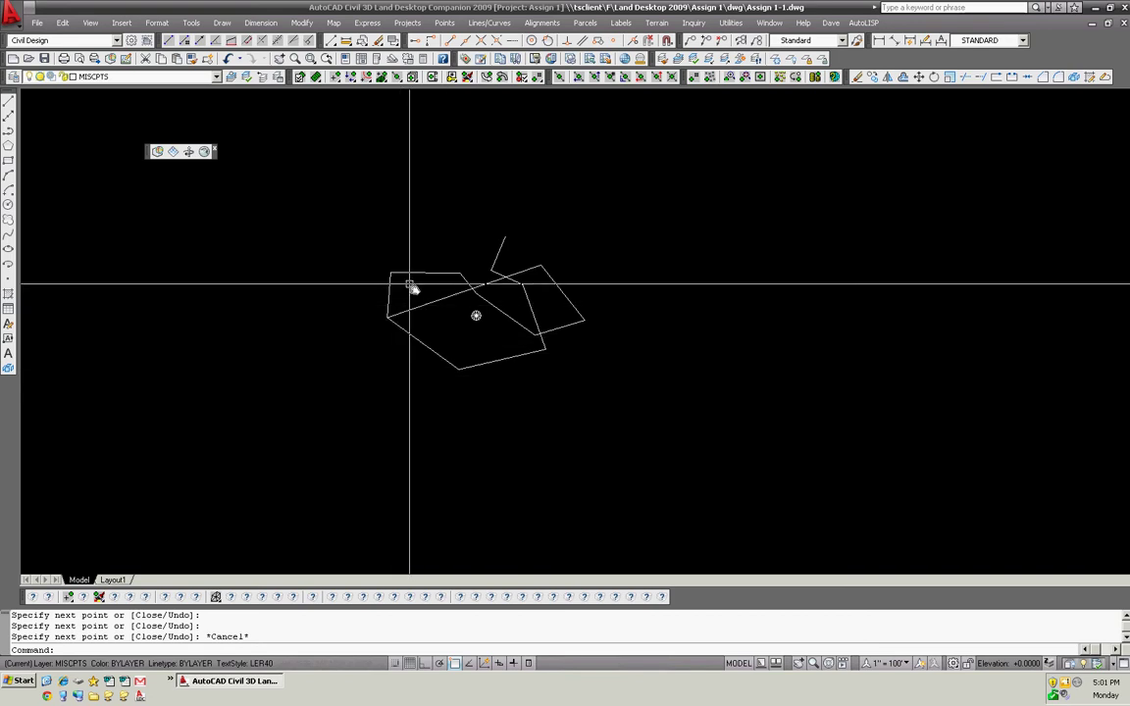
text(d)
key(Return)
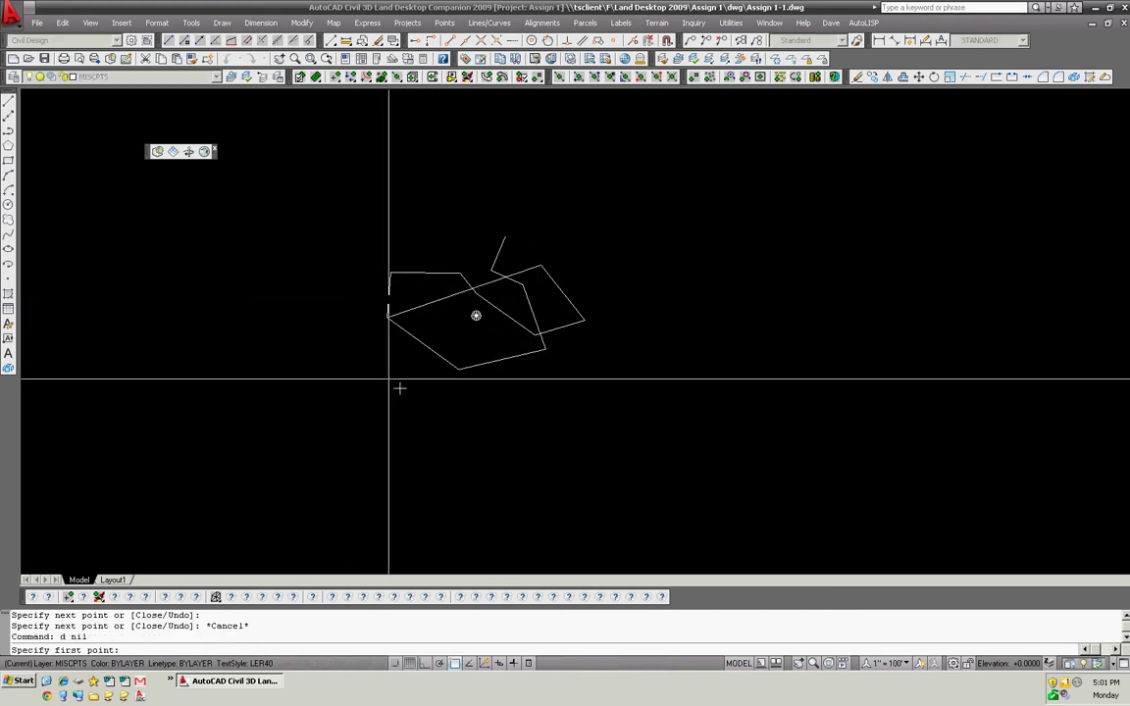
click(390, 315)
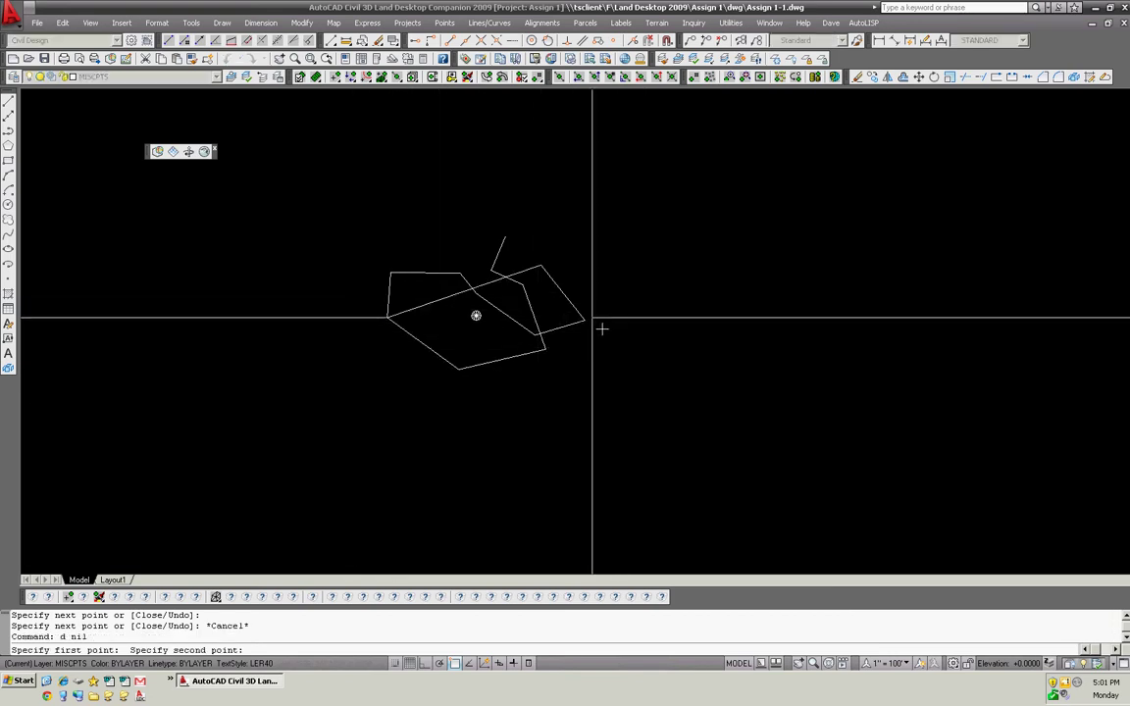
click(599, 329)
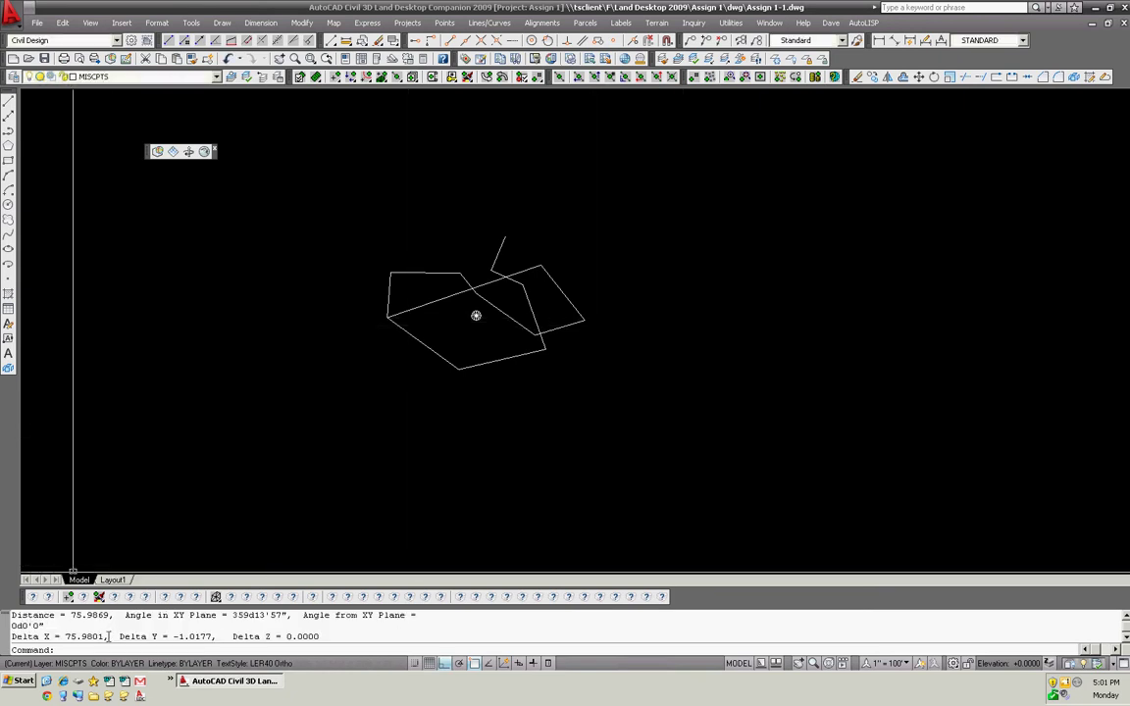
Draw a rectangle with length 85 and width 110, starting above and to the left of the linework and extending down over it
middle_drag(366, 303, 348, 331)
scroll(358, 314, up, 2)
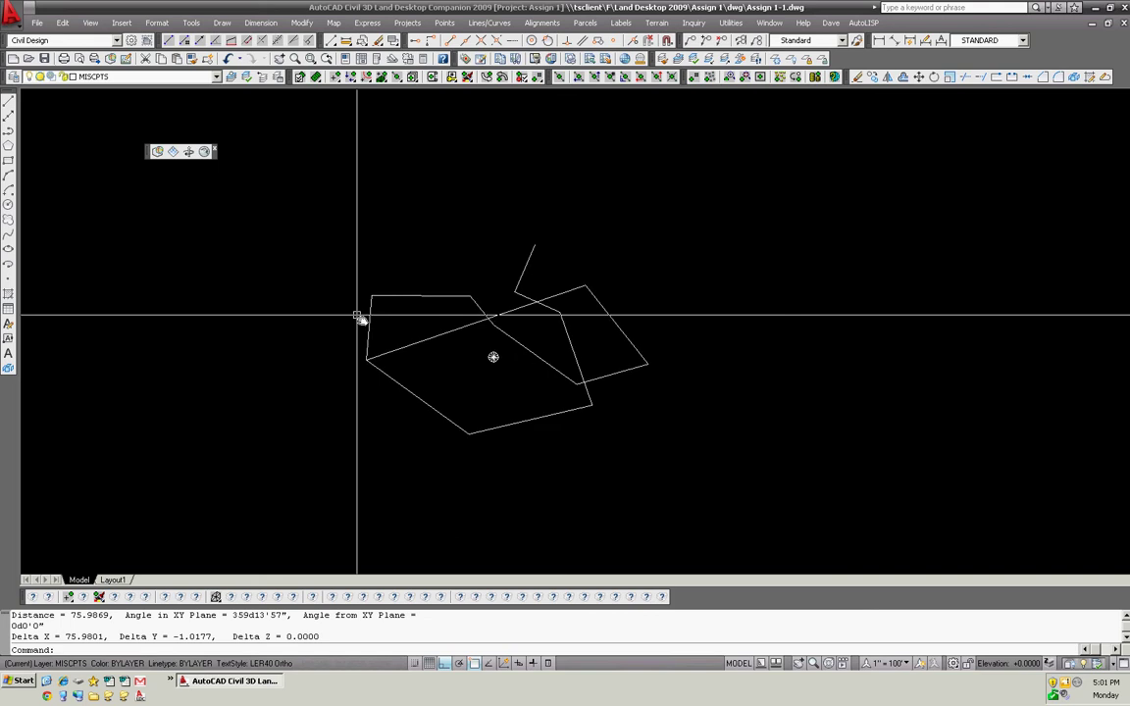
scroll(397, 374, down, 3)
scroll(393, 396, up, 1)
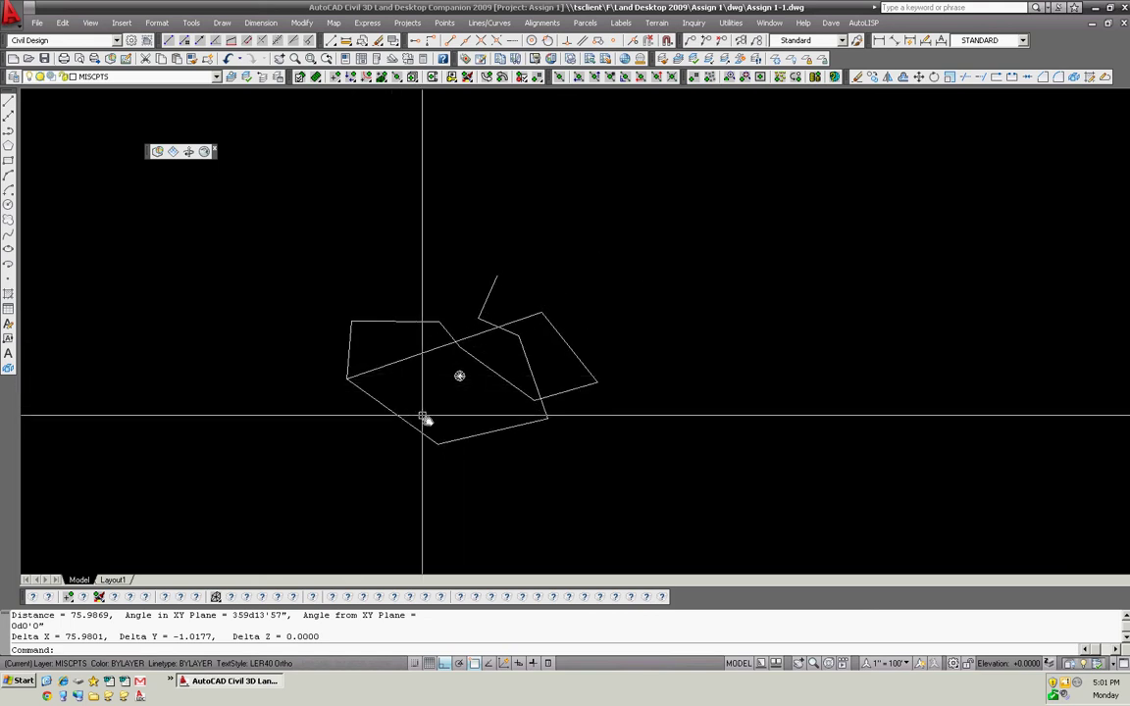
scroll(409, 428, up, 2)
middle_drag(410, 429, 407, 397)
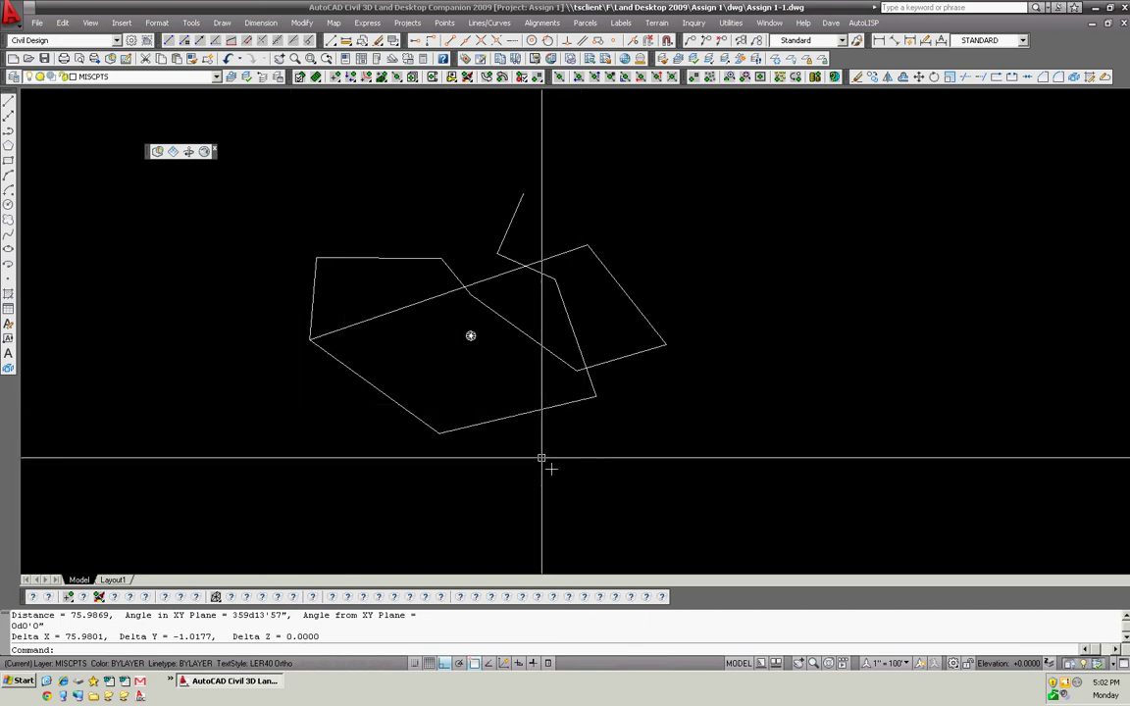
click(8, 158)
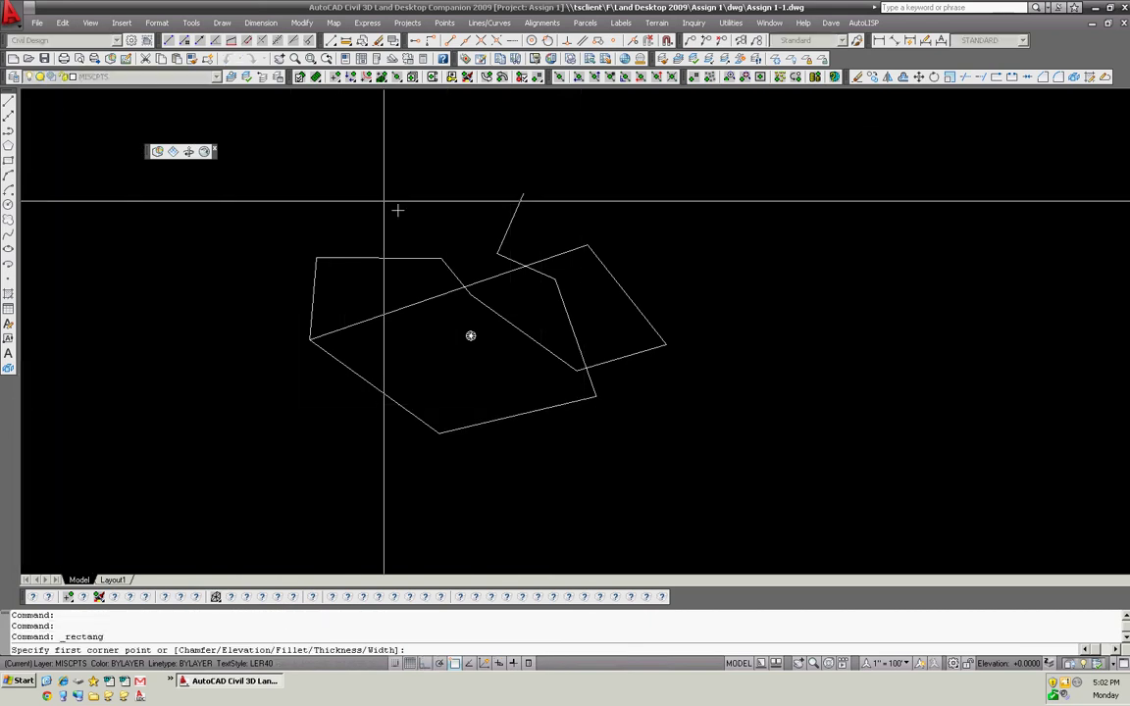
click(246, 144)
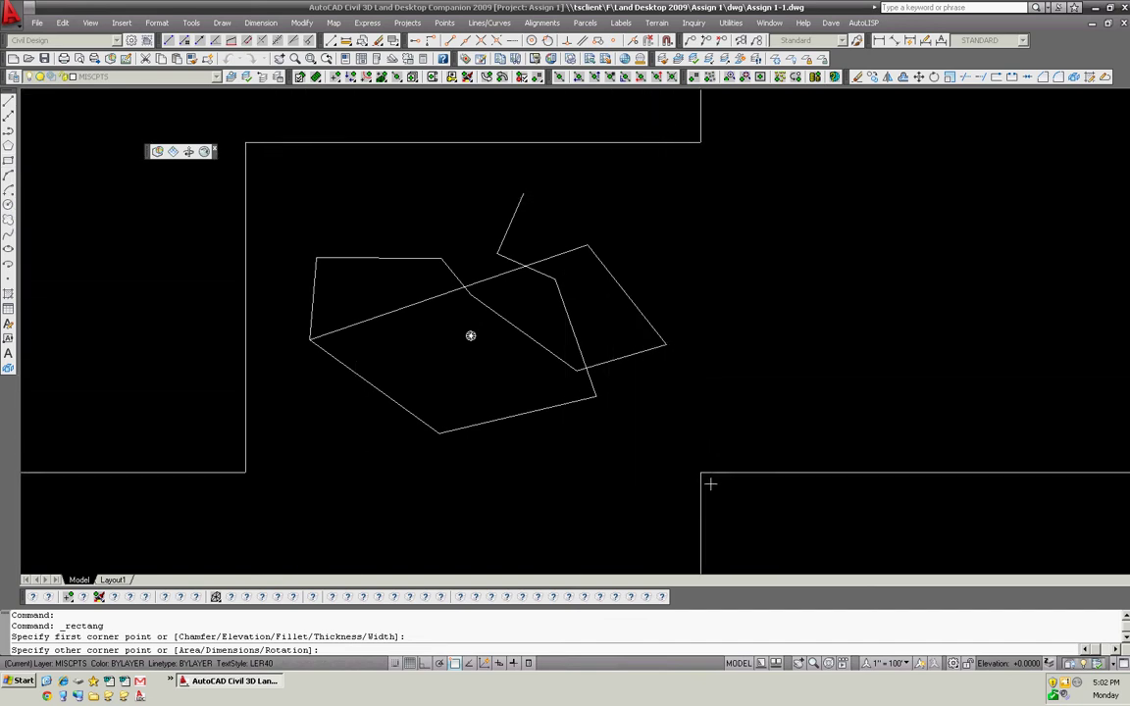
key(Return)
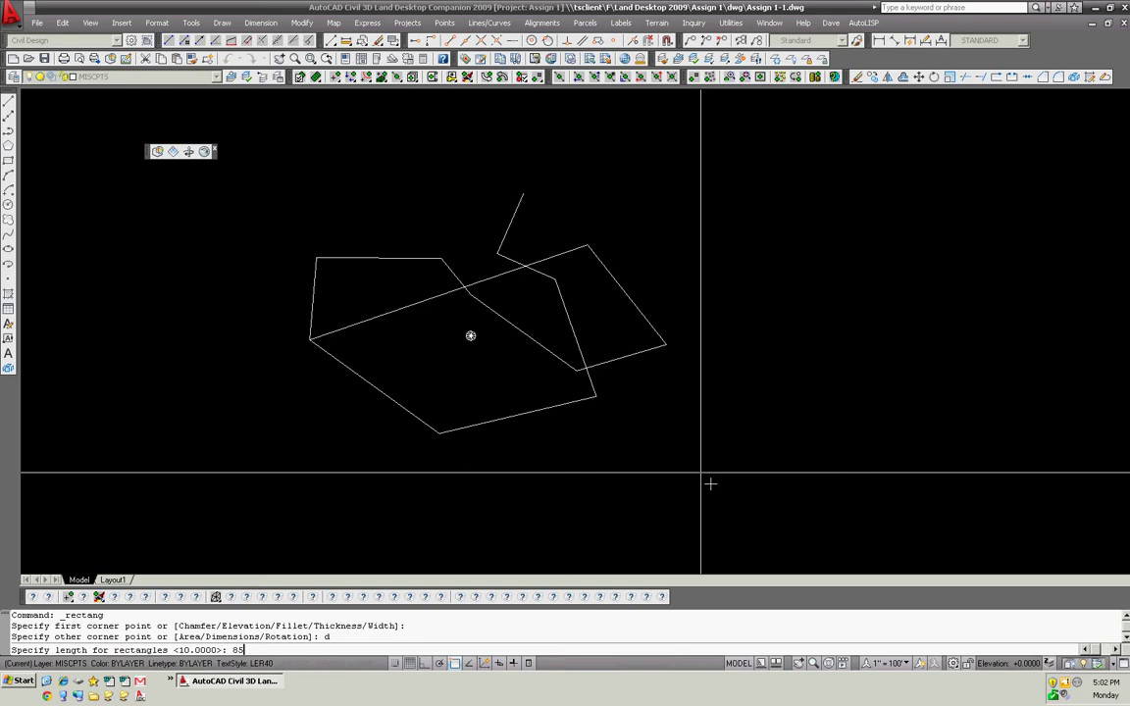
key(Return)
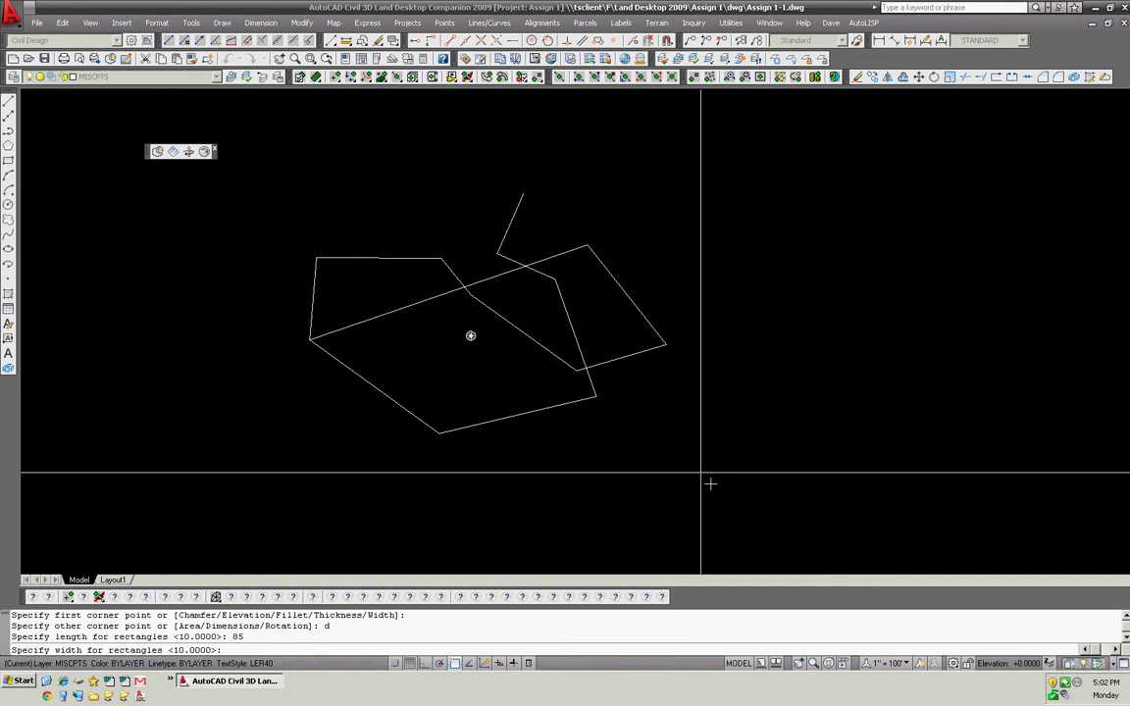
text(110)
key(Return)
click(706, 476)
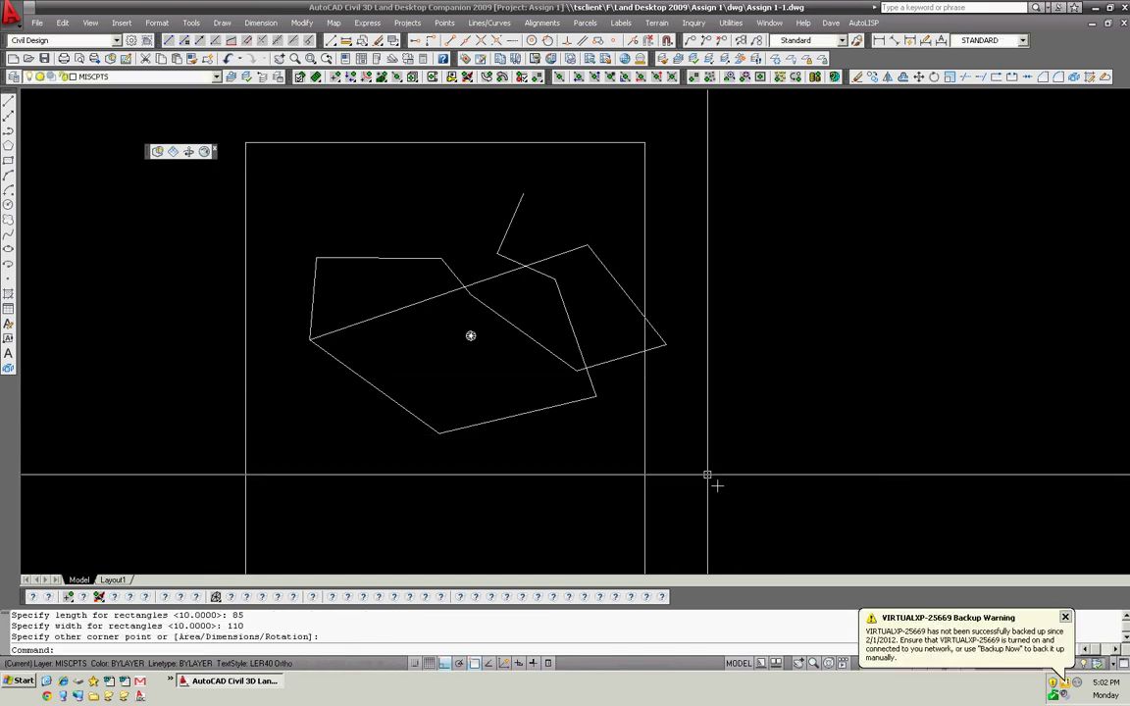
Move the 85 by 110 rectangle horizontally to the right so that it encloses all of the linework
click(660, 358)
scroll(480, 269, down, 2)
click(460, 336)
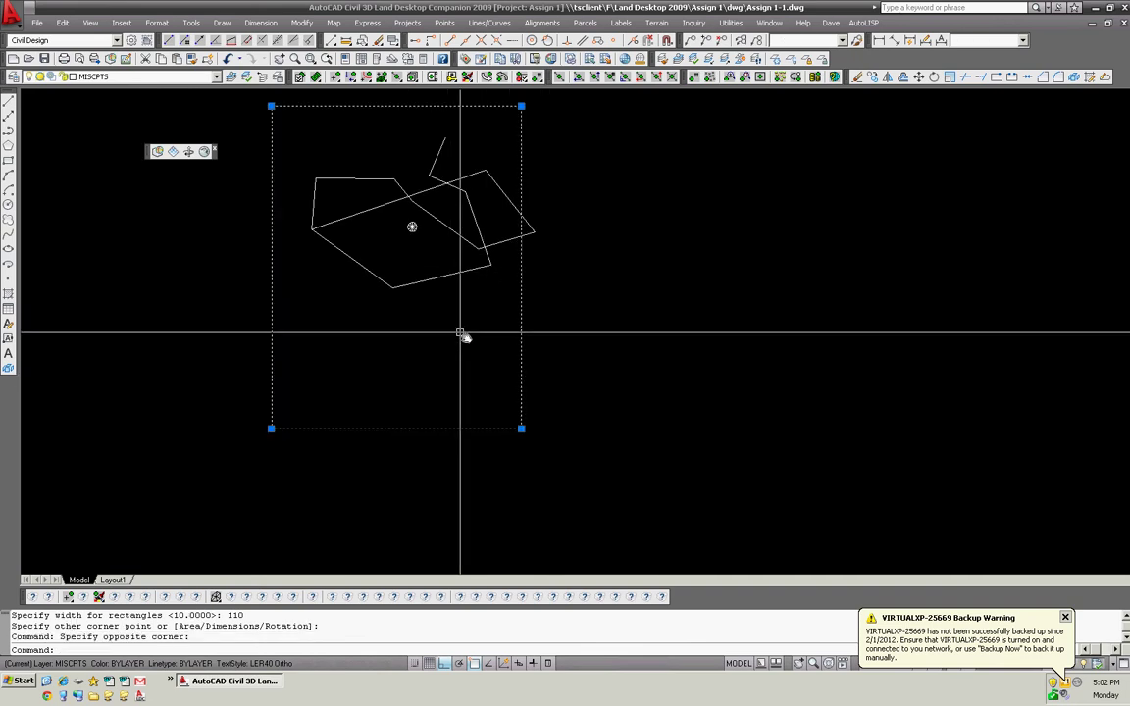
text(m)
key(Return)
click(436, 373)
click(462, 370)
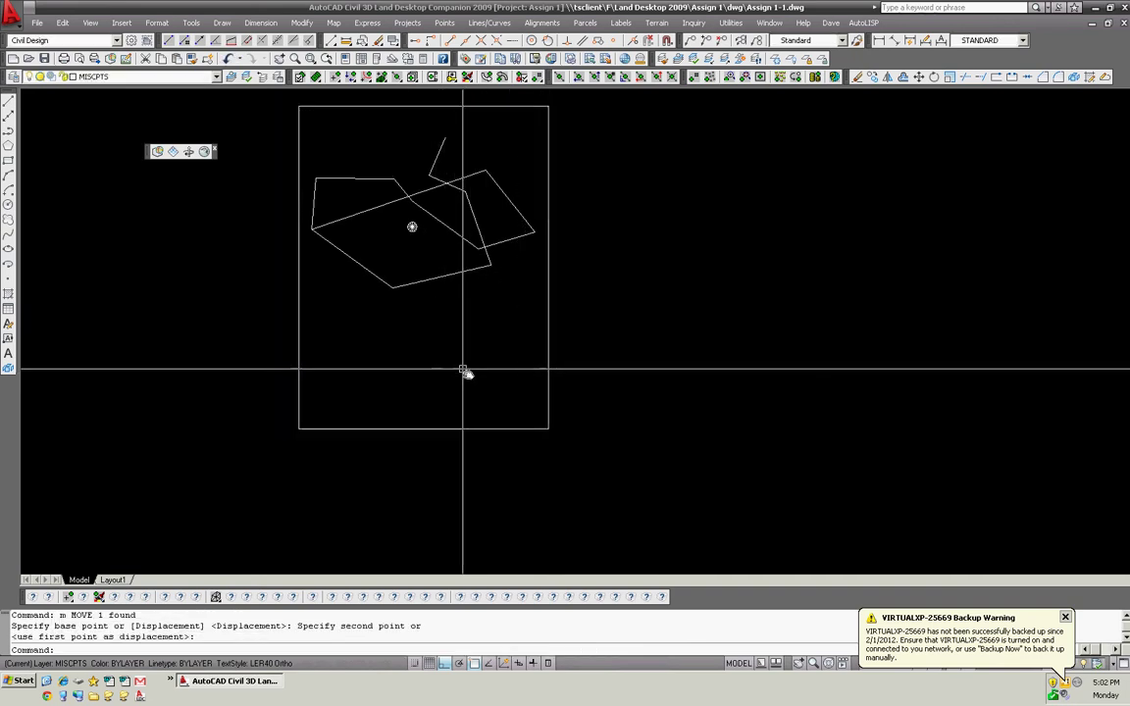
middle_drag(568, 356, 561, 401)
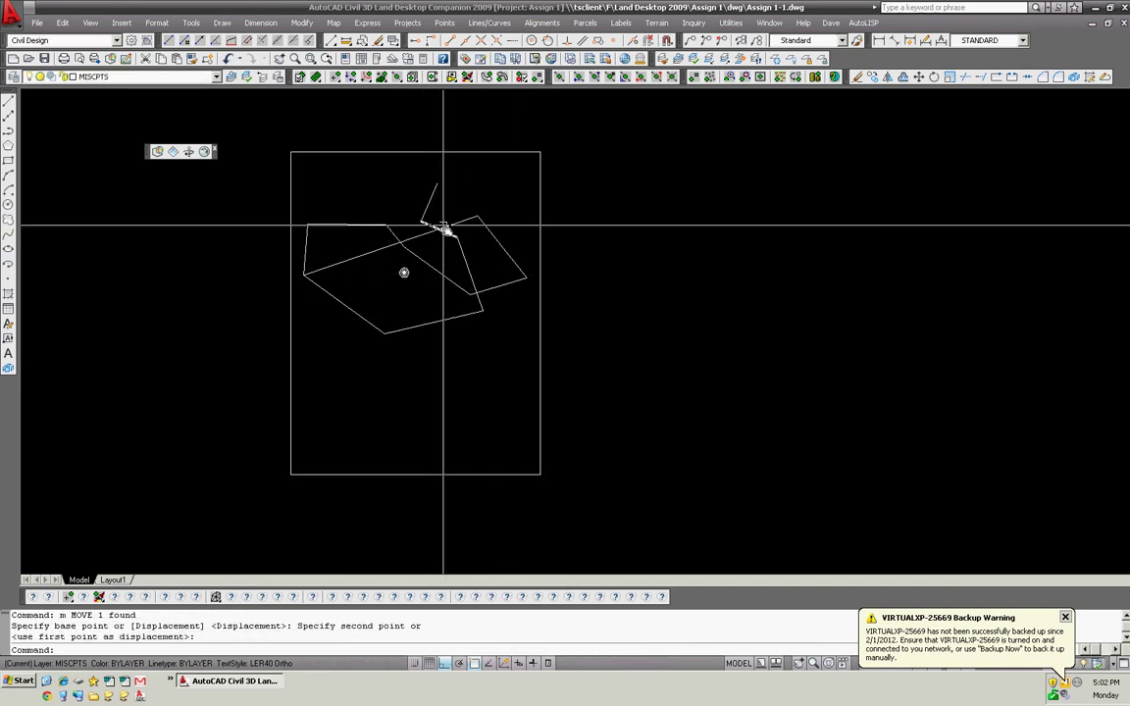
middle_drag(443, 228, 434, 237)
key(Escape)
key(Escape)
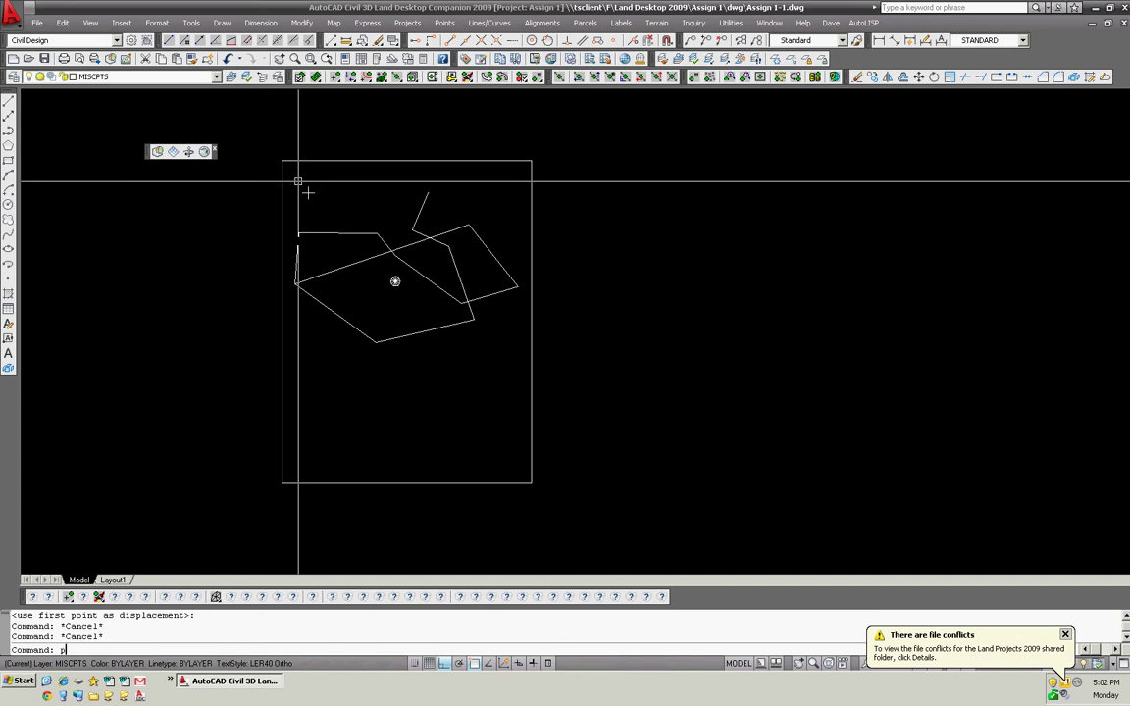
Start a plot of the model and choose DWG To PDF.pc3 as the plotter
key(Return)
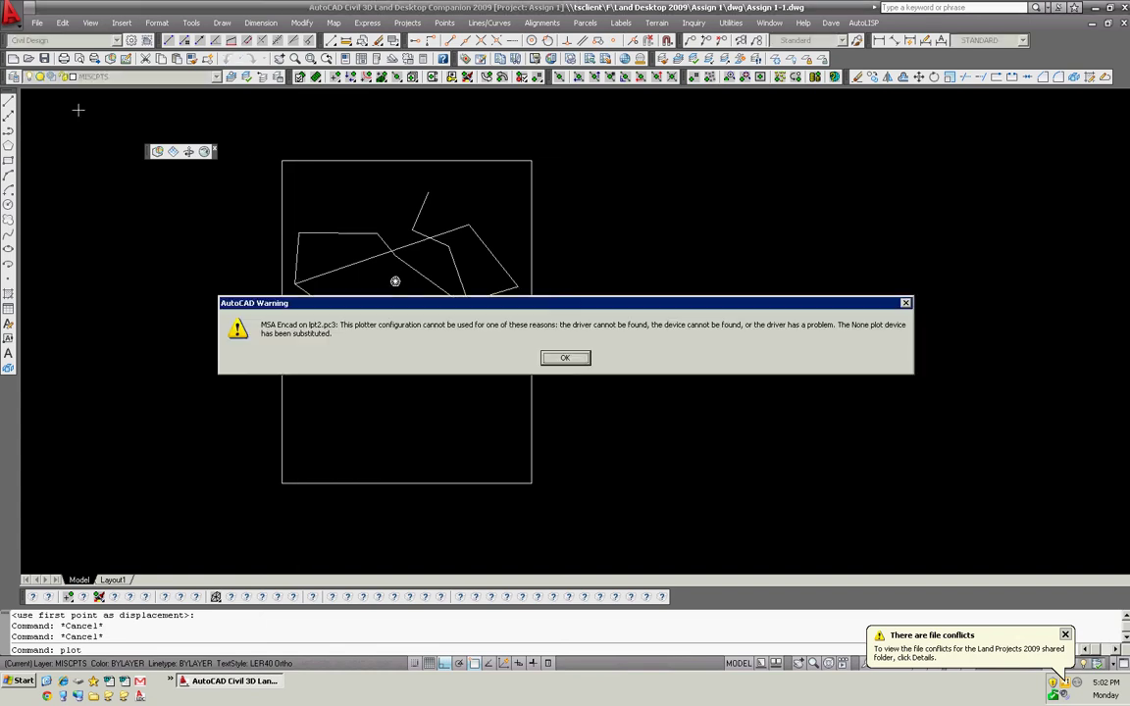
click(565, 356)
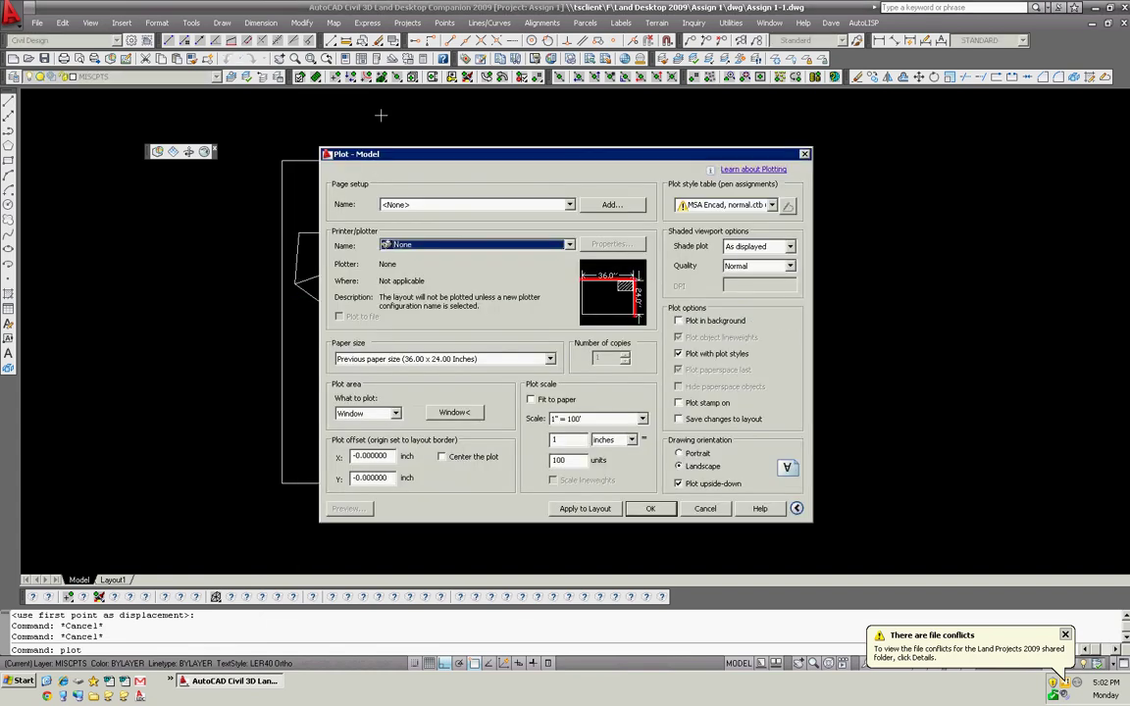
click(386, 245)
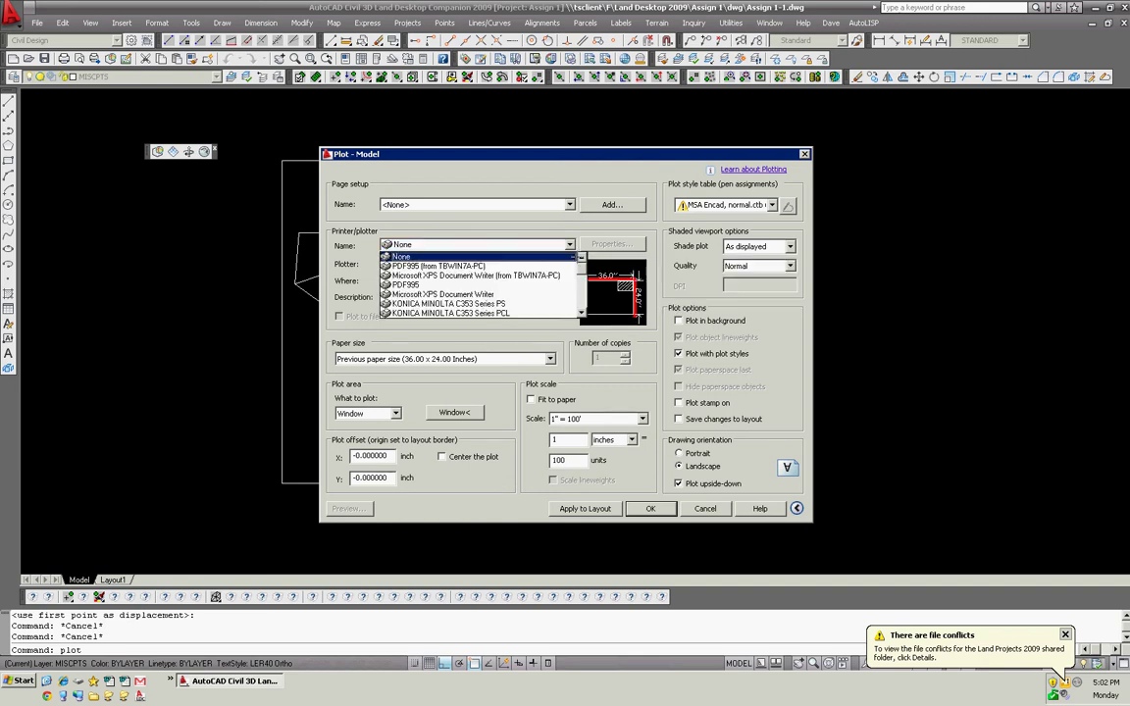
scroll(568, 270, down, 2)
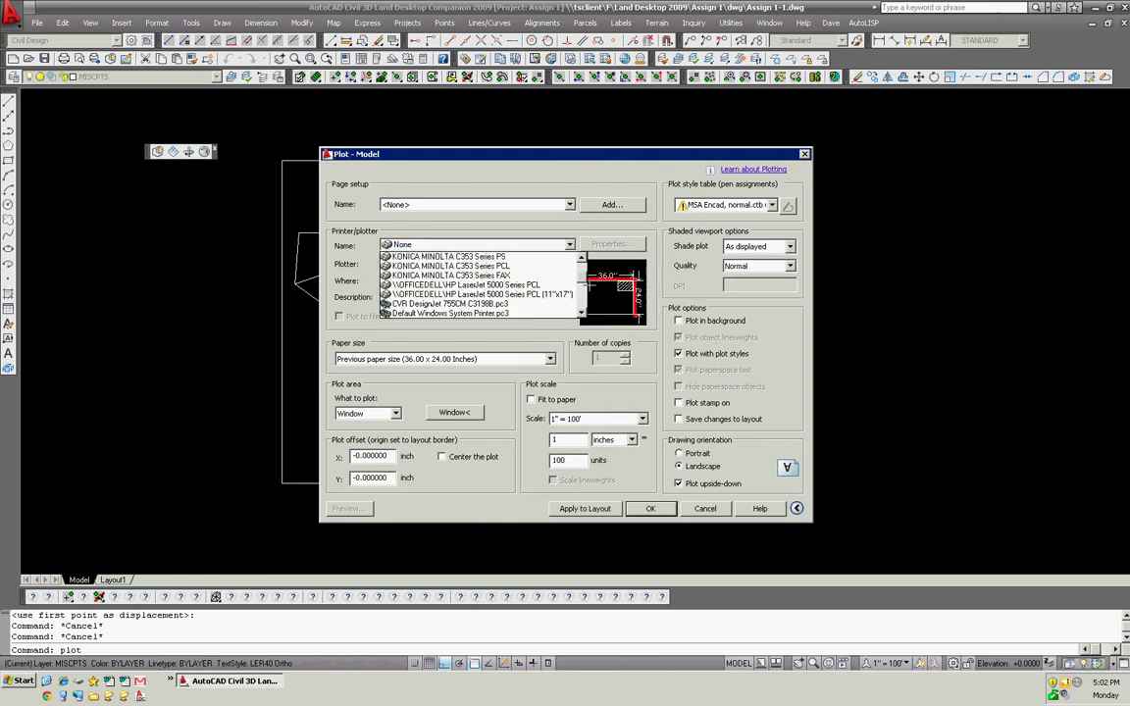
scroll(579, 286, down, 1)
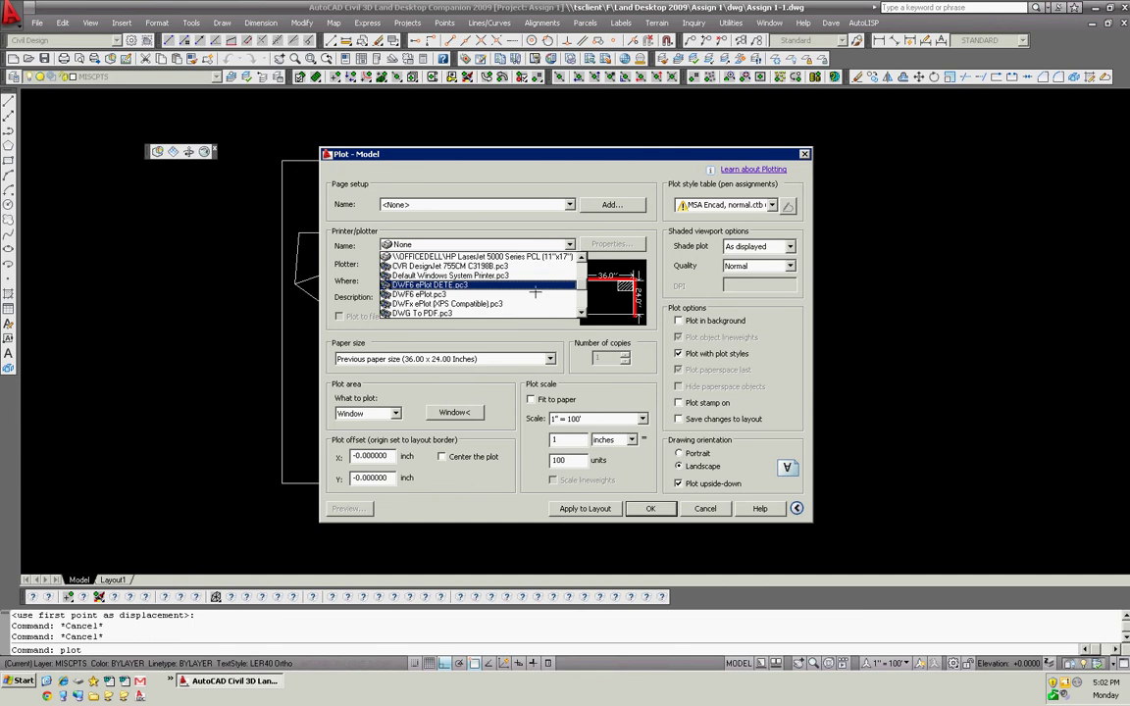
click(487, 313)
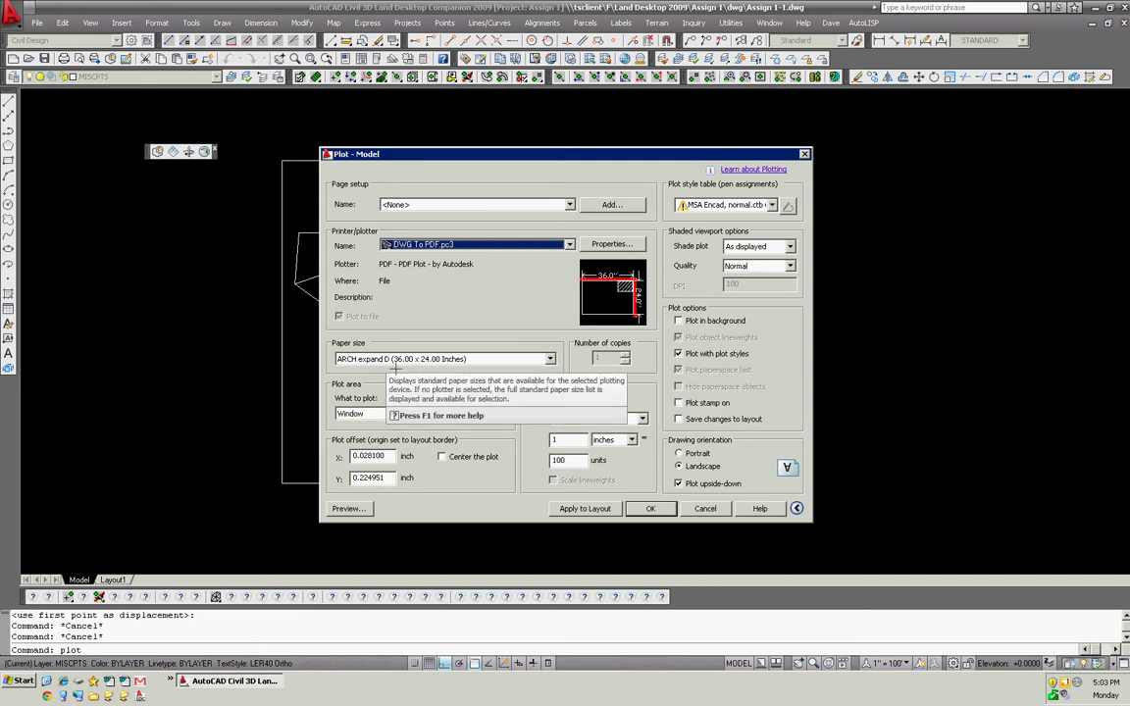
Set the plot's paper size to ANSI A (8.50 x 11.00 Inches)
click(464, 359)
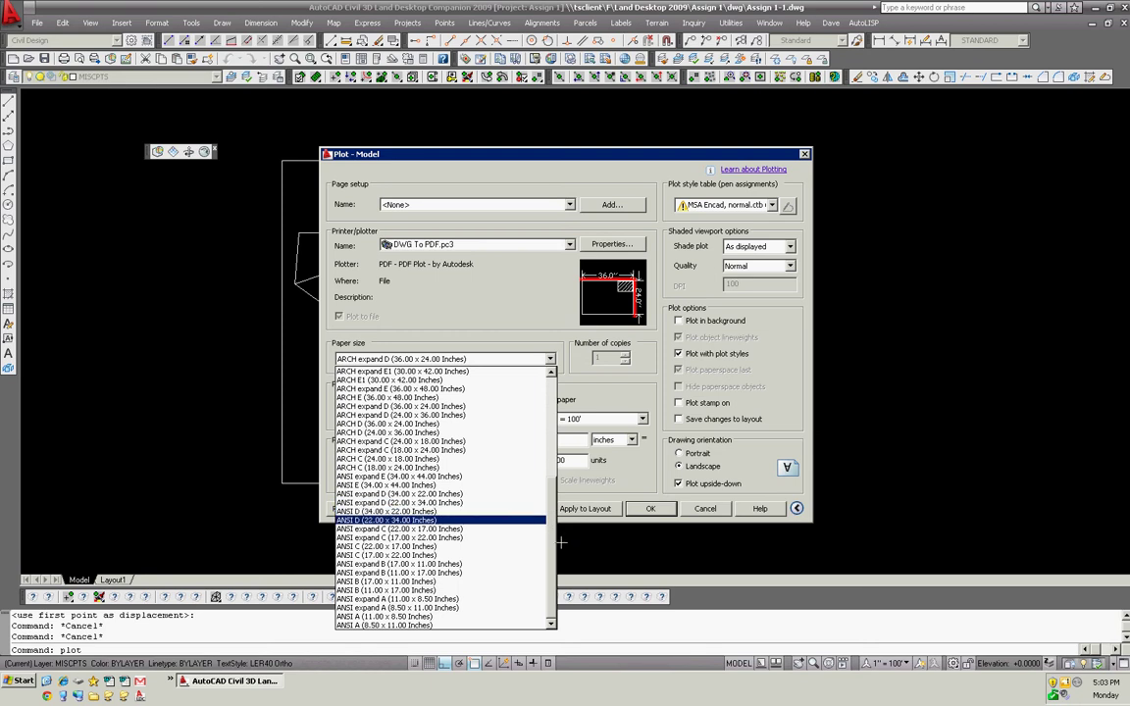
scroll(441, 500, up, 7)
scroll(496, 505, down, 7)
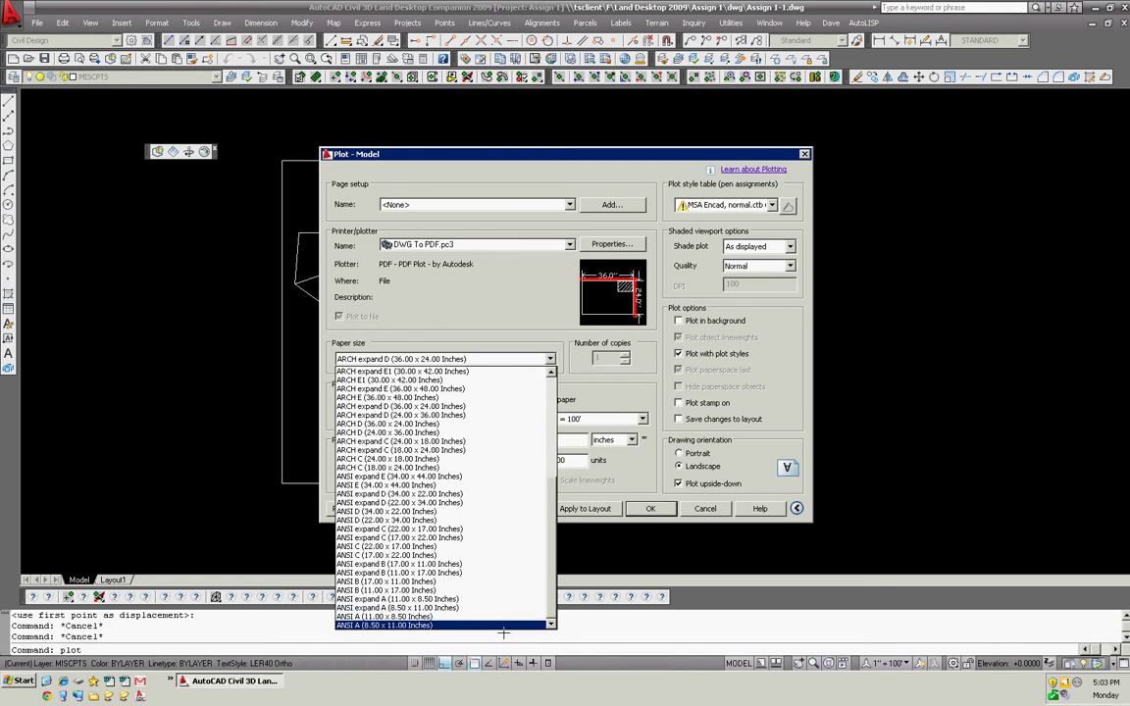
click(502, 626)
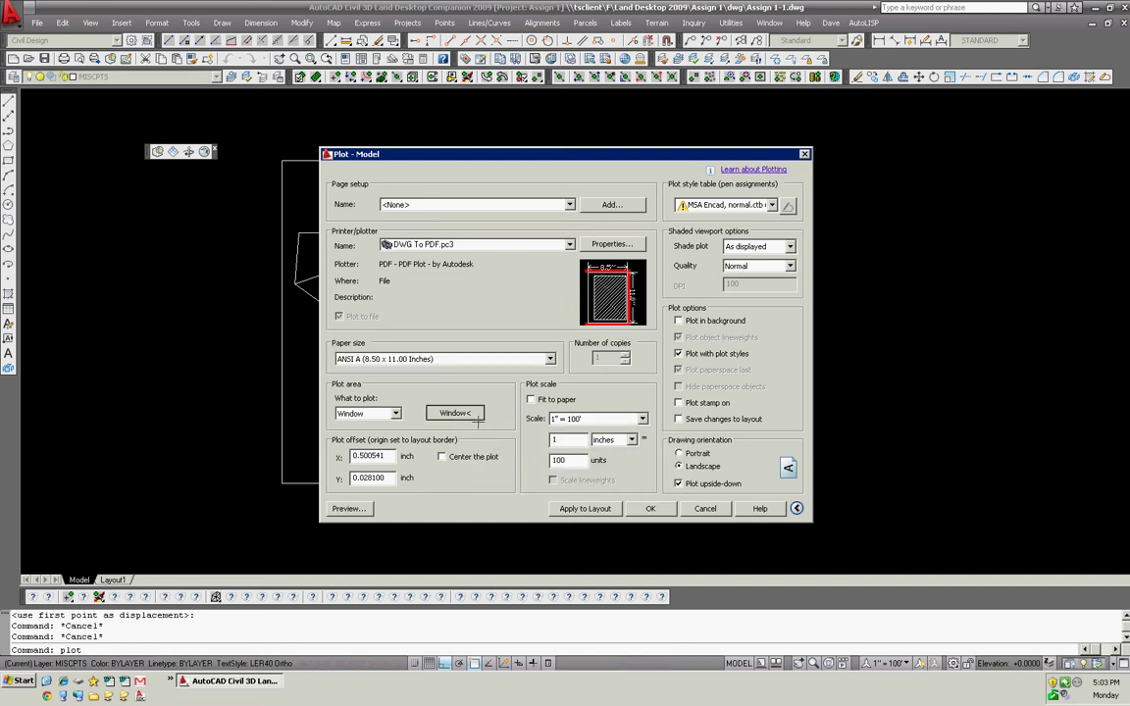
Define the plot window by the rectangle's opposite corners and center the plot on the paper
click(454, 412)
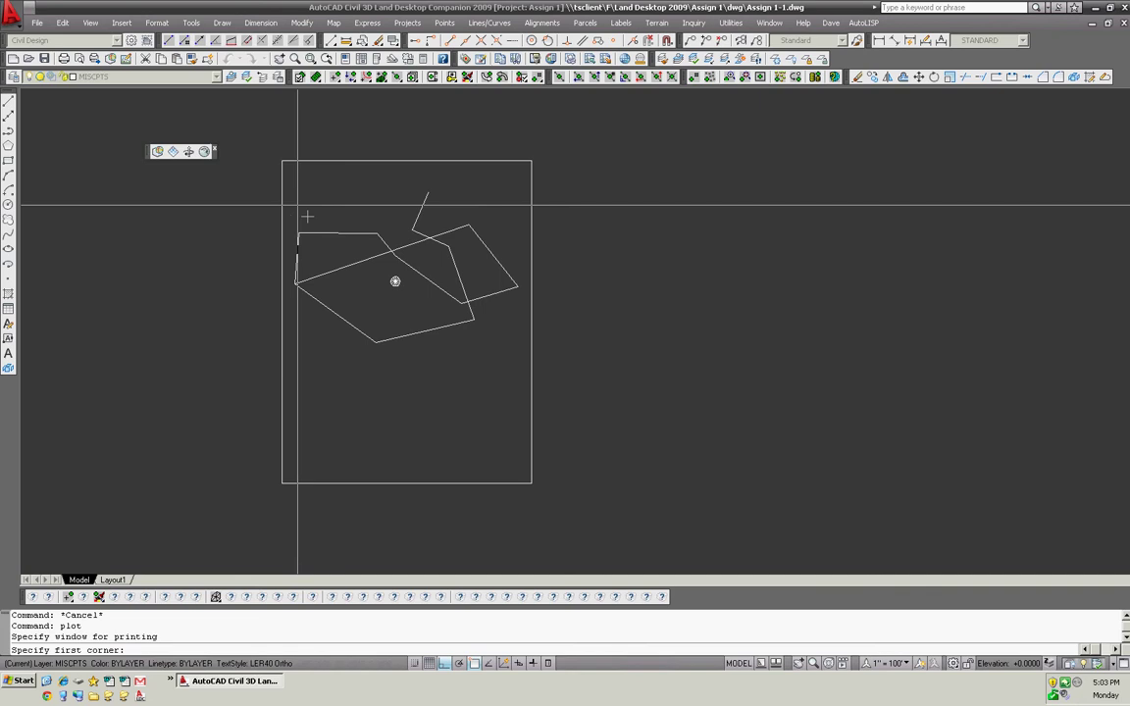
click(281, 160)
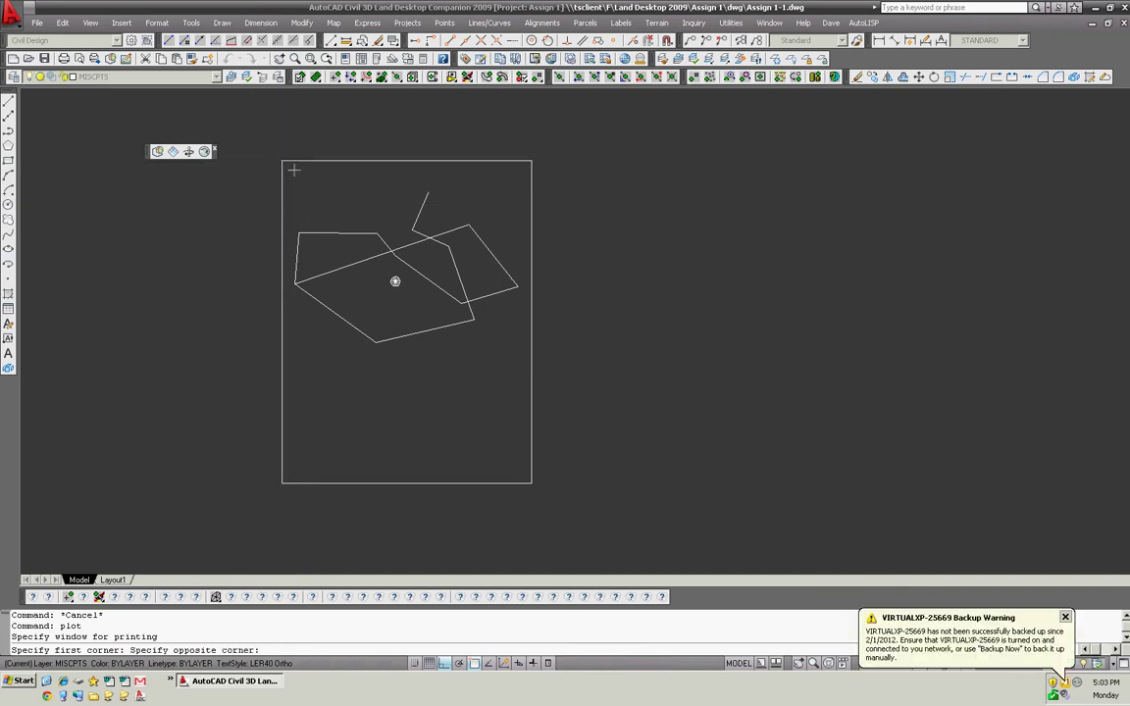
click(540, 494)
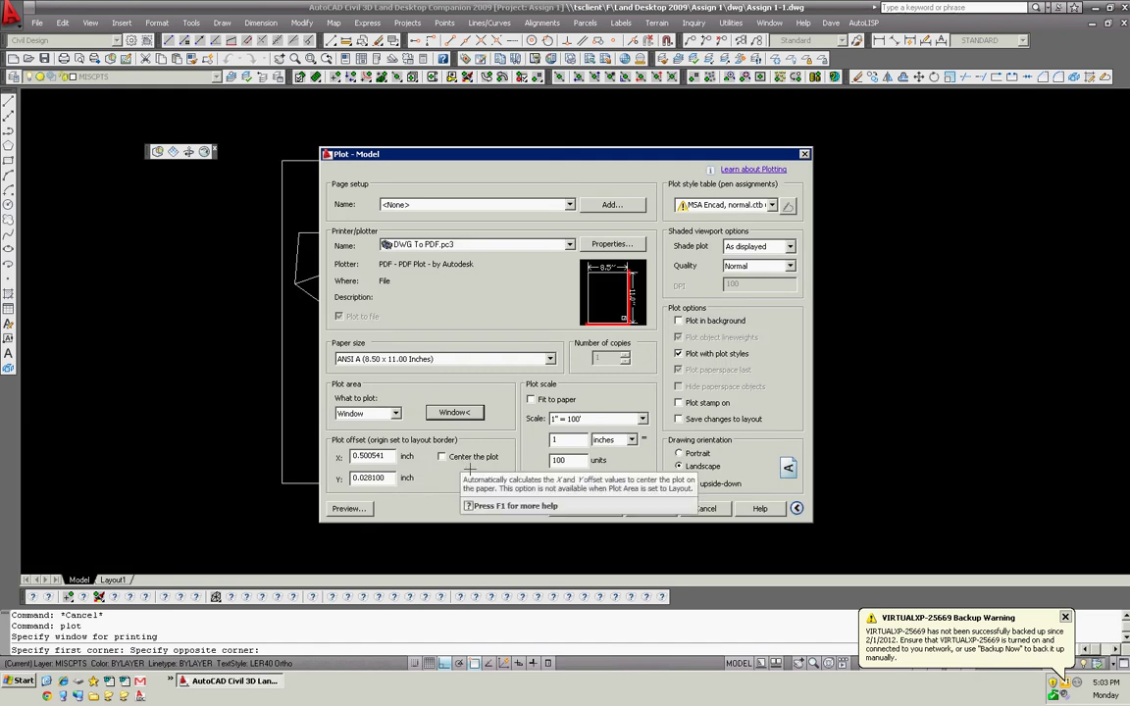
click(465, 458)
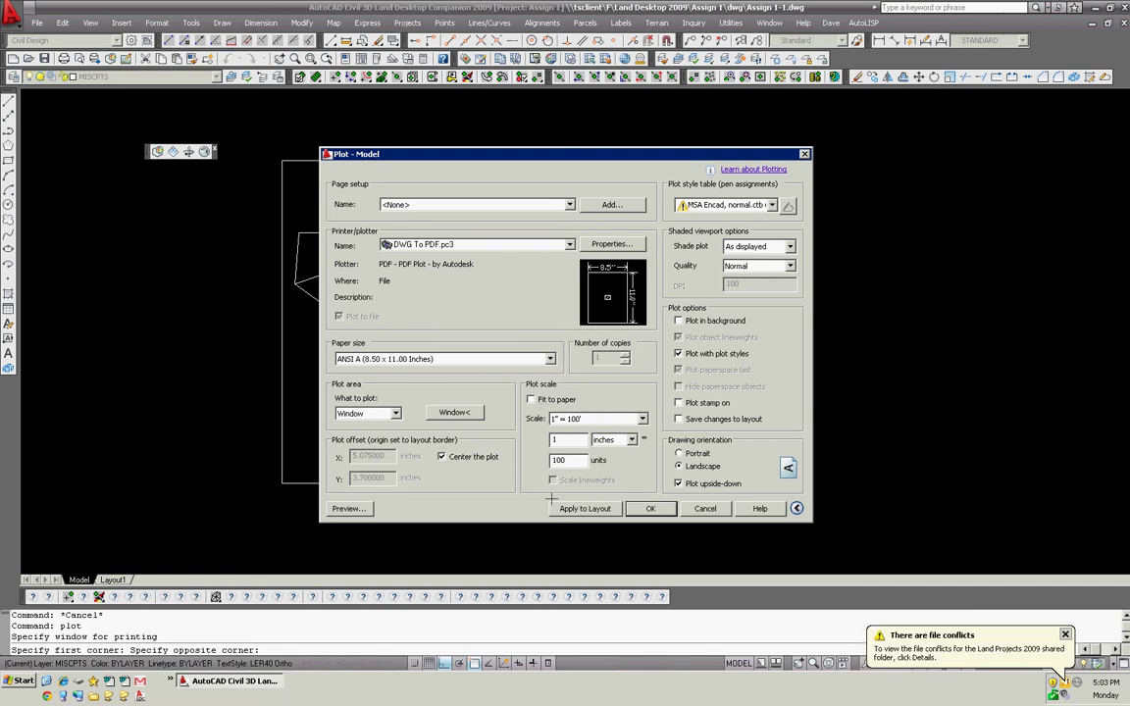
Set the plot scale to 1" = 10' and preview the plot, continuing despite the annotation scale mismatch
click(607, 419)
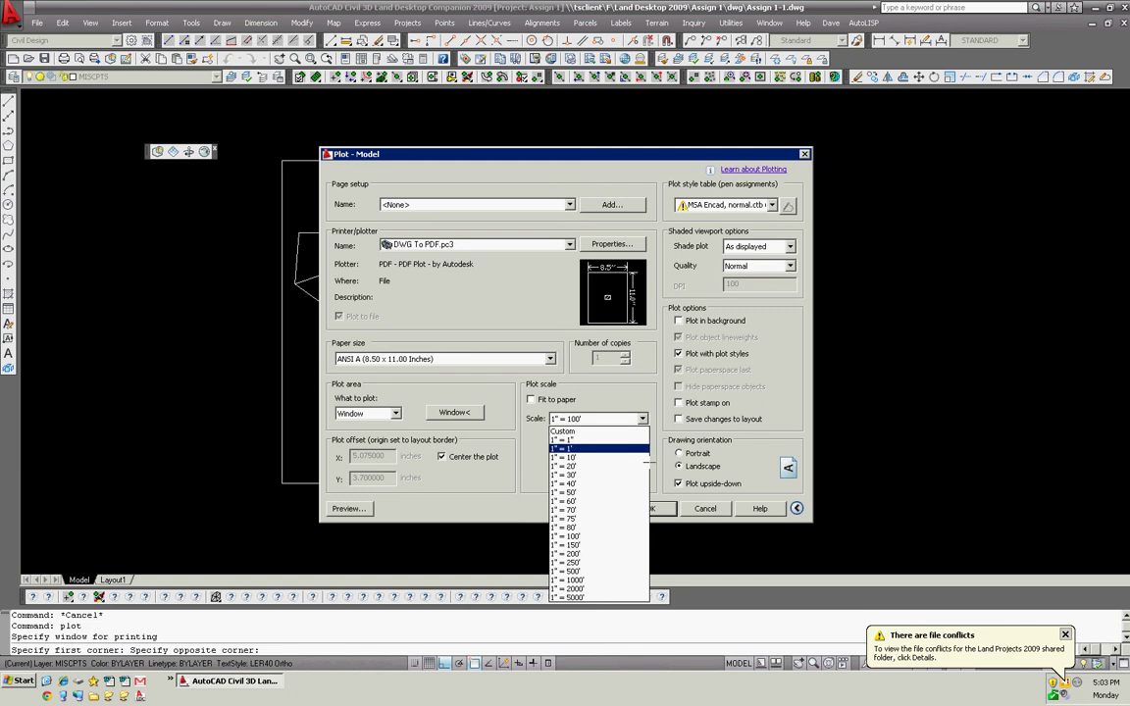
click(583, 457)
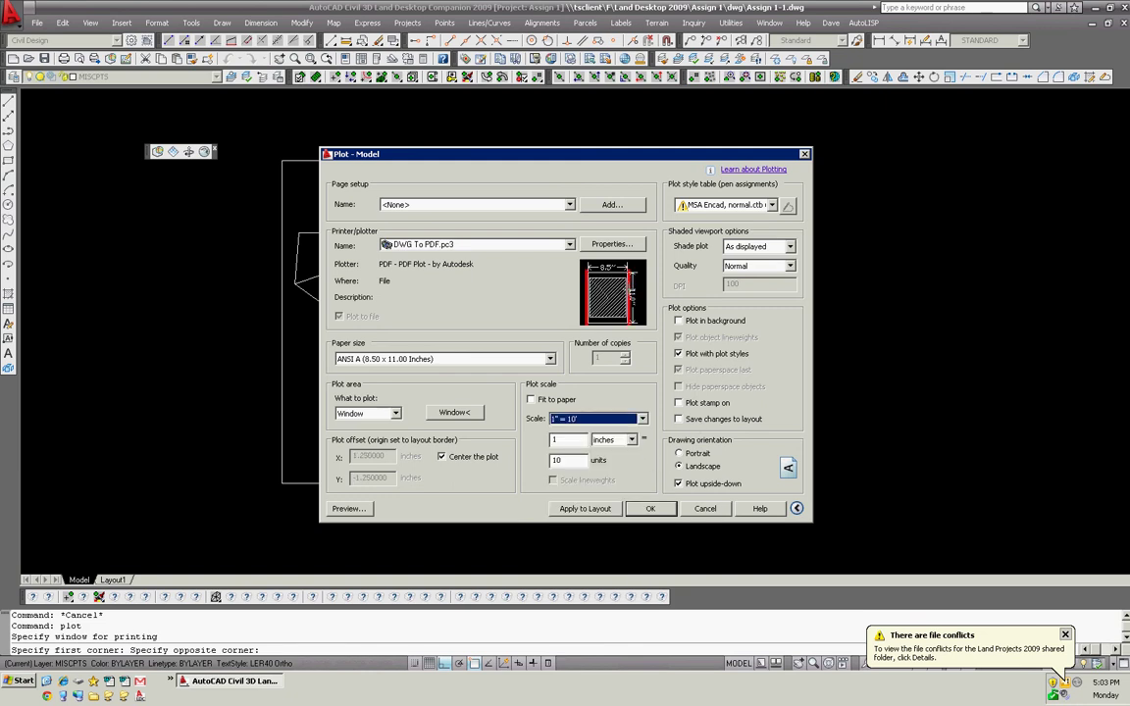
mouse_move(632, 290)
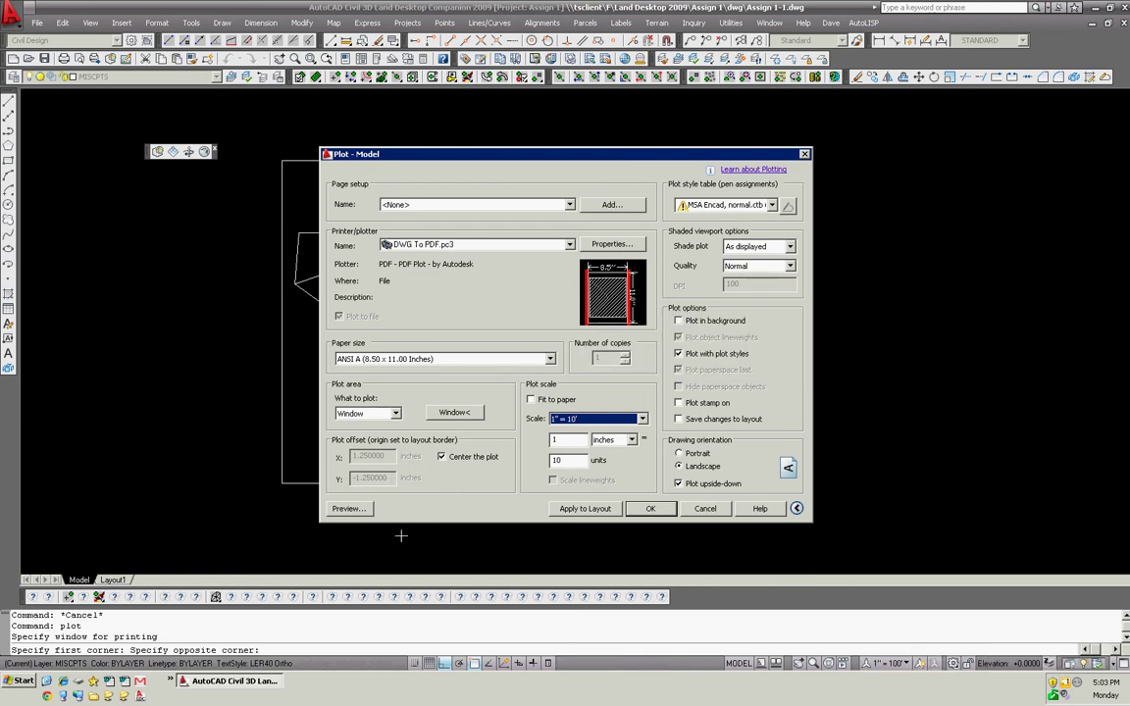
click(350, 508)
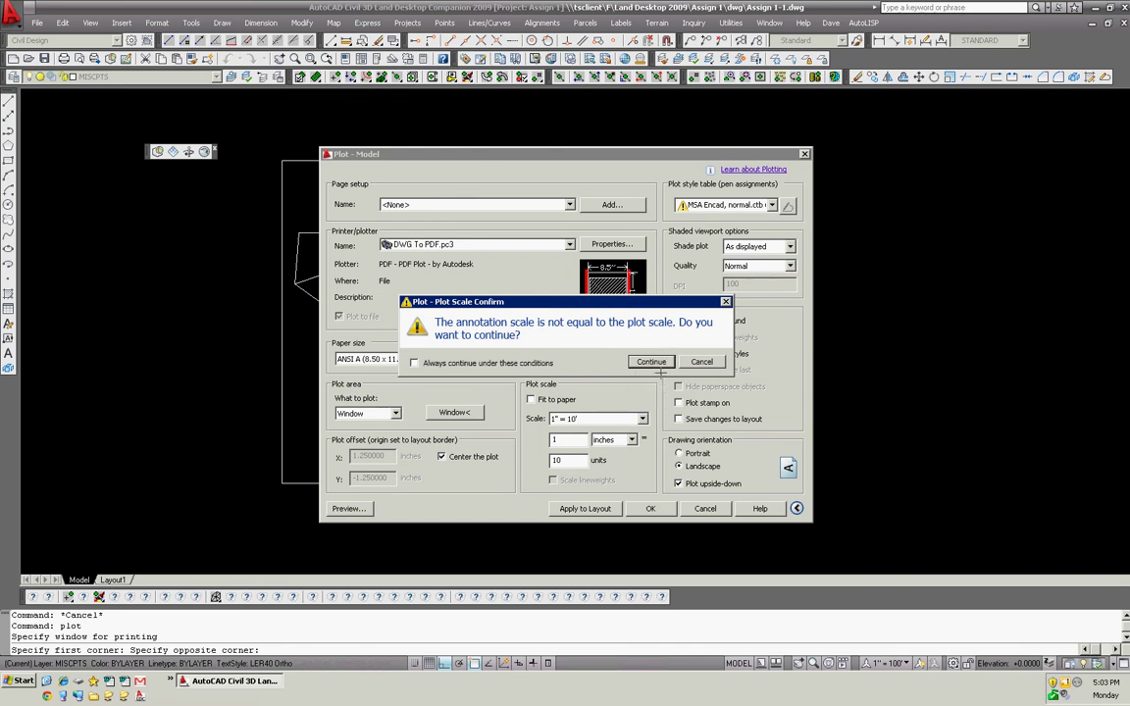
click(655, 364)
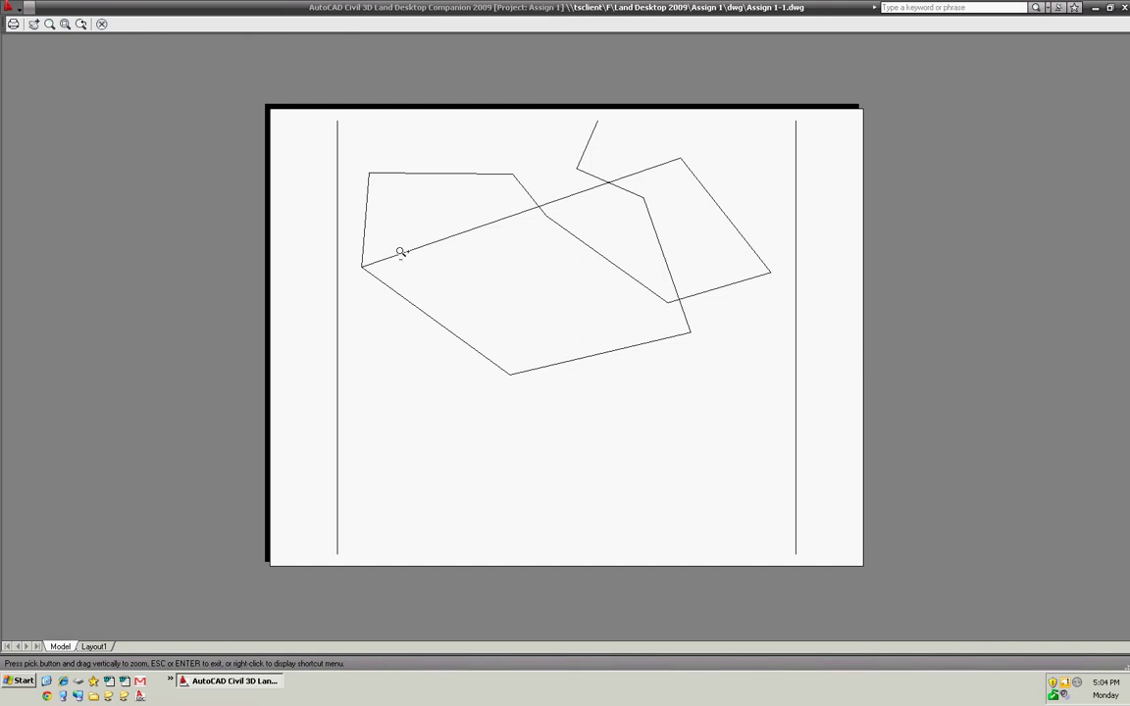
key(Escape)
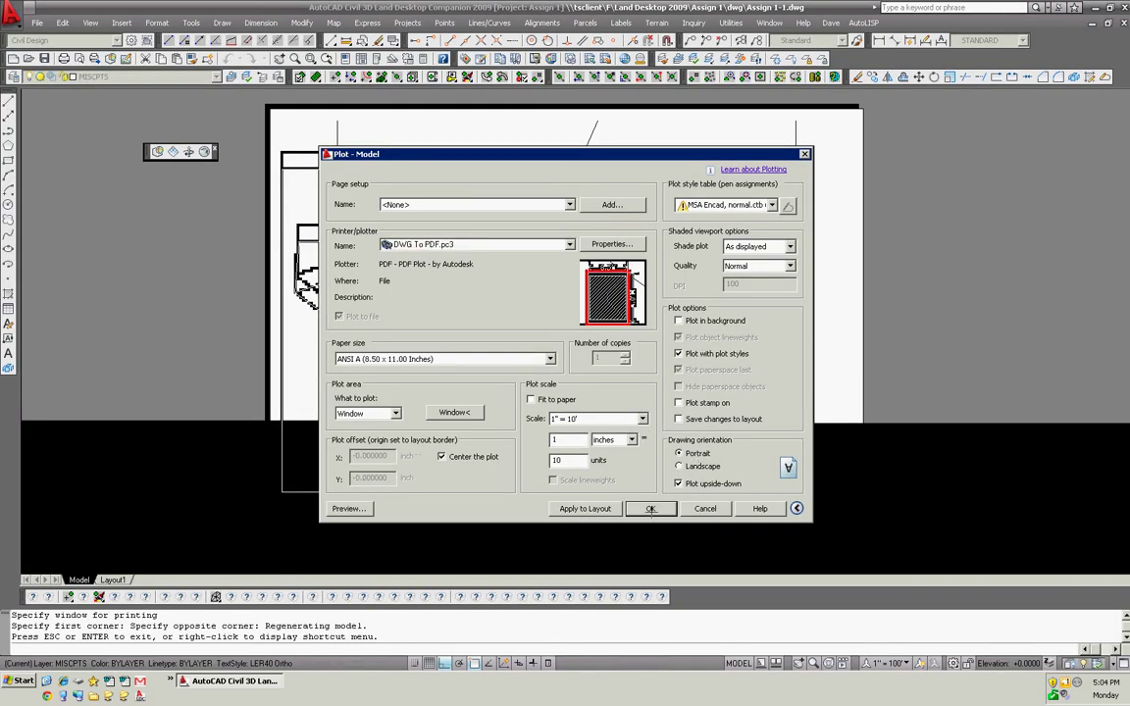
Preview the plot in Portrait orientation, exit the preview and cancel the plot to return to the drawing
key(Return)
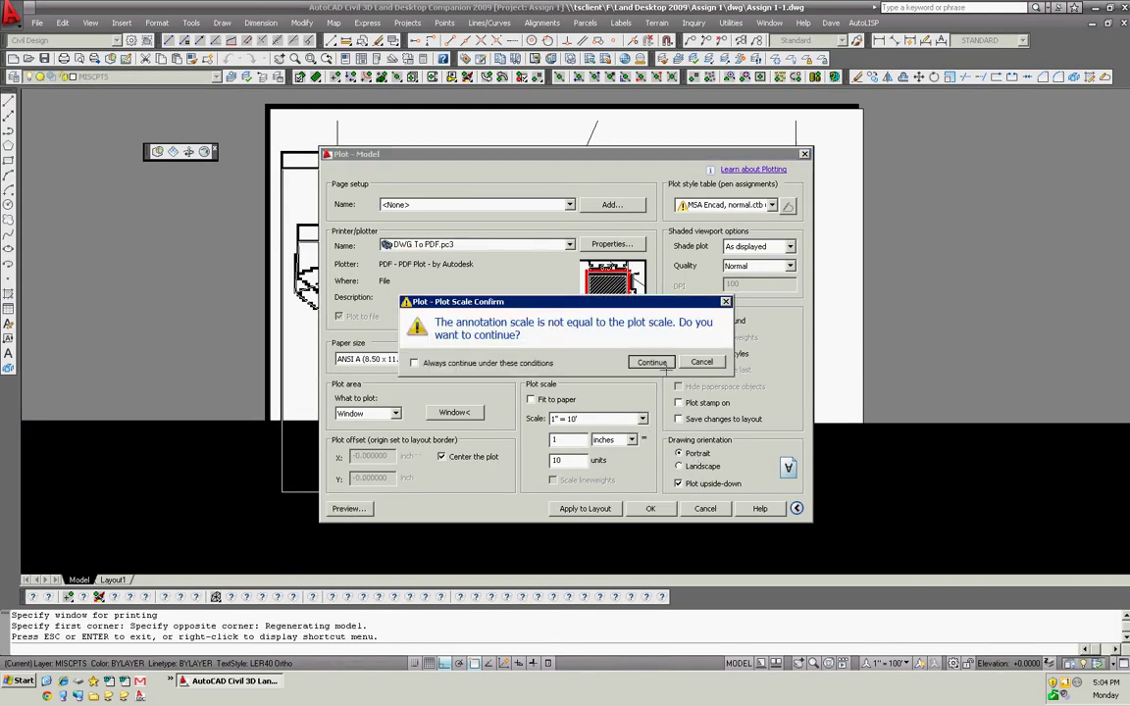
key(Return)
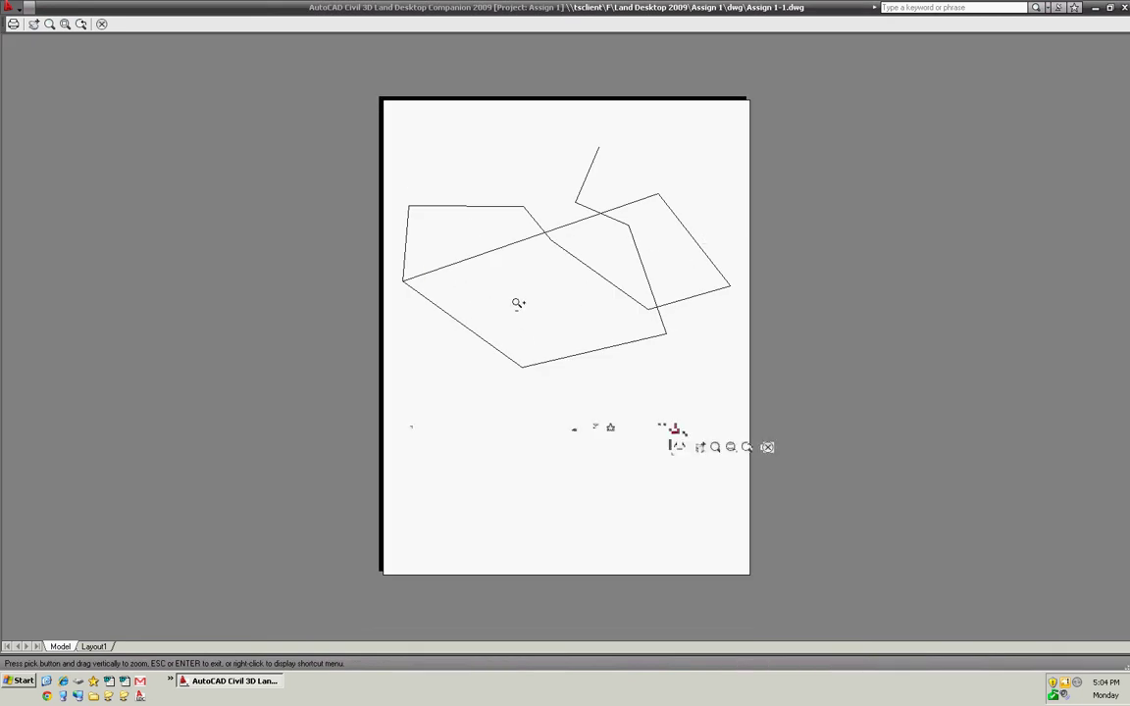
right_click(506, 260)
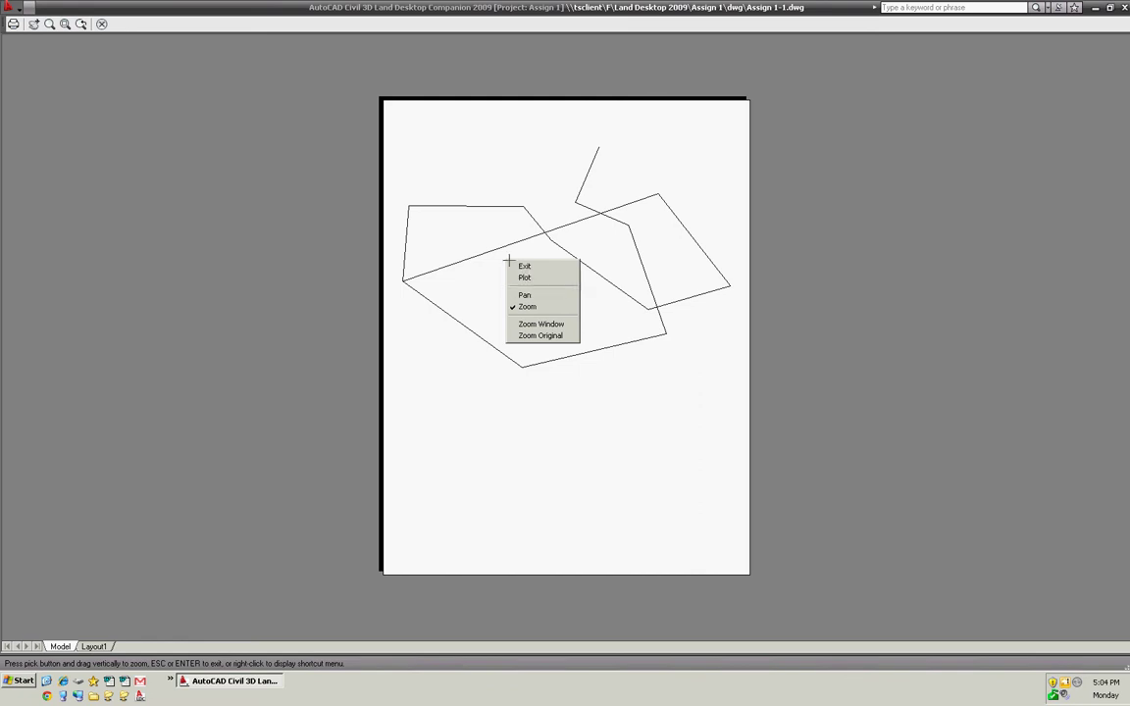
click(524, 266)
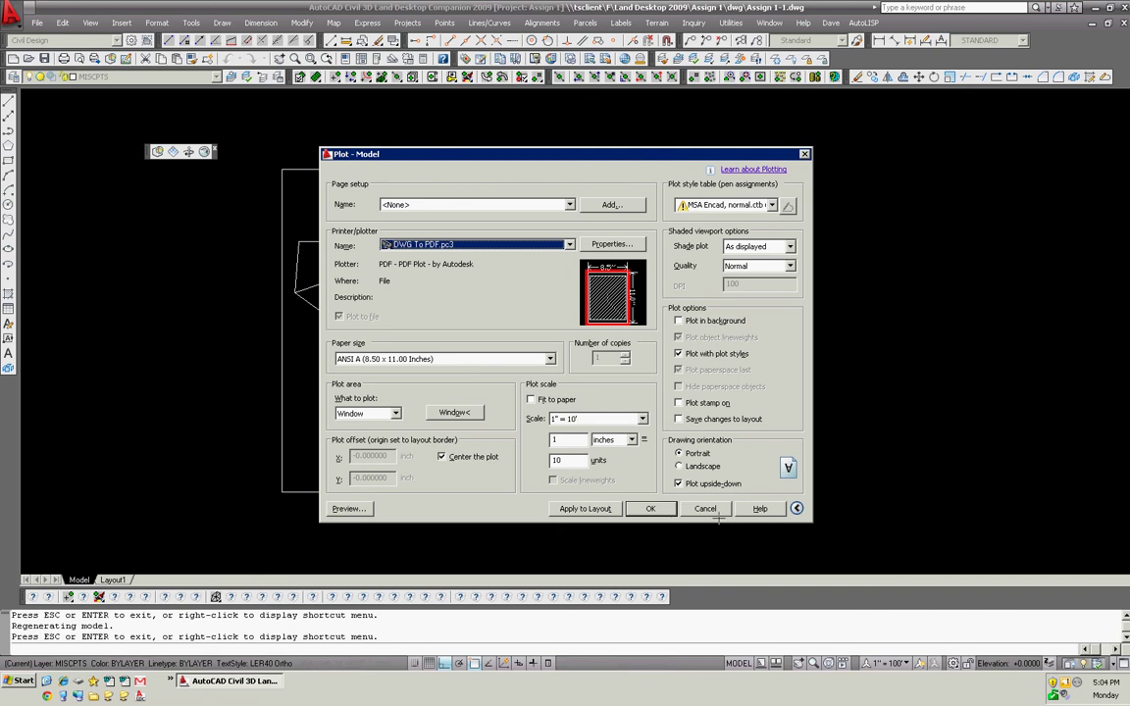
click(705, 508)
middle_drag(431, 320, 496, 335)
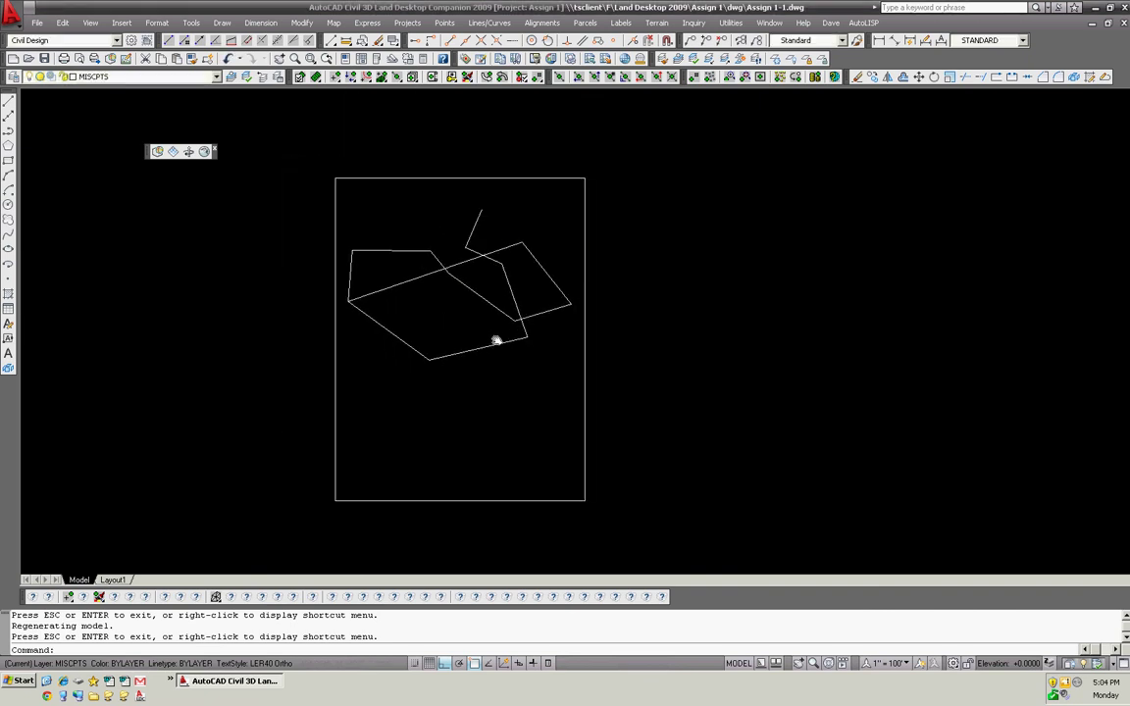